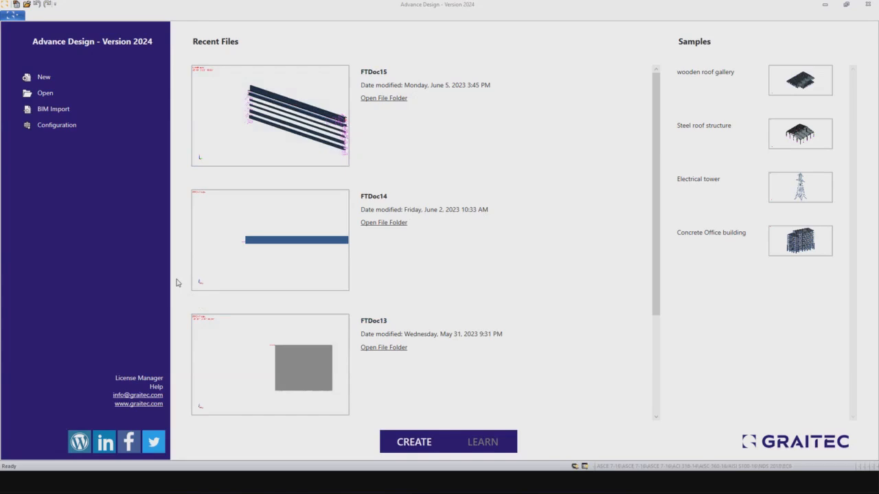
Step: Configure Canada localization with English (INT) languages and CSA S16-19/AISI S100-16 steelwork
click(57, 125)
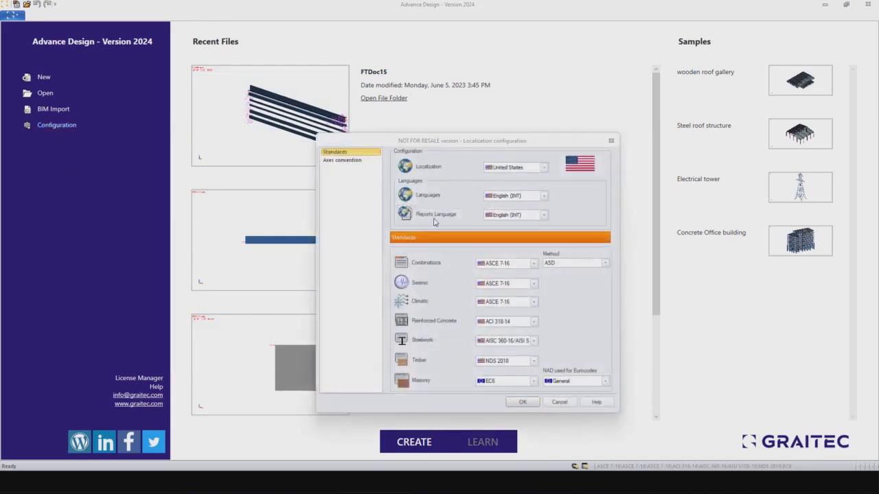
click(544, 169)
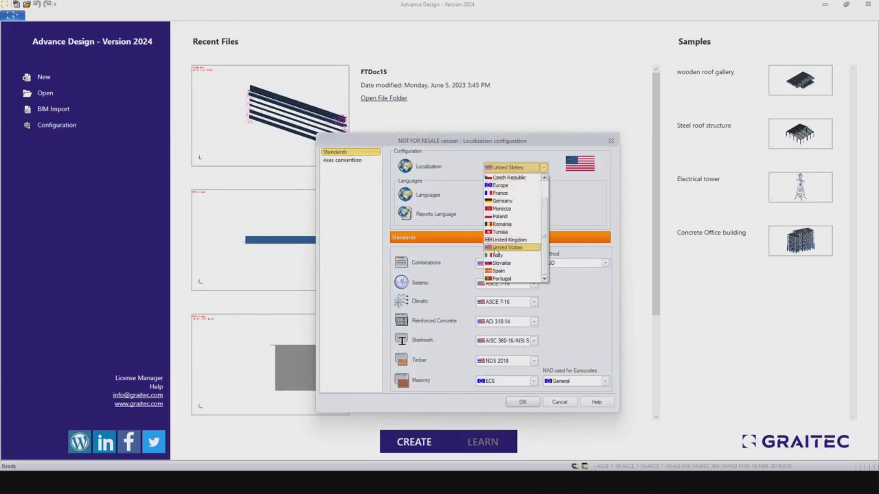
scroll(497, 256, up, 1)
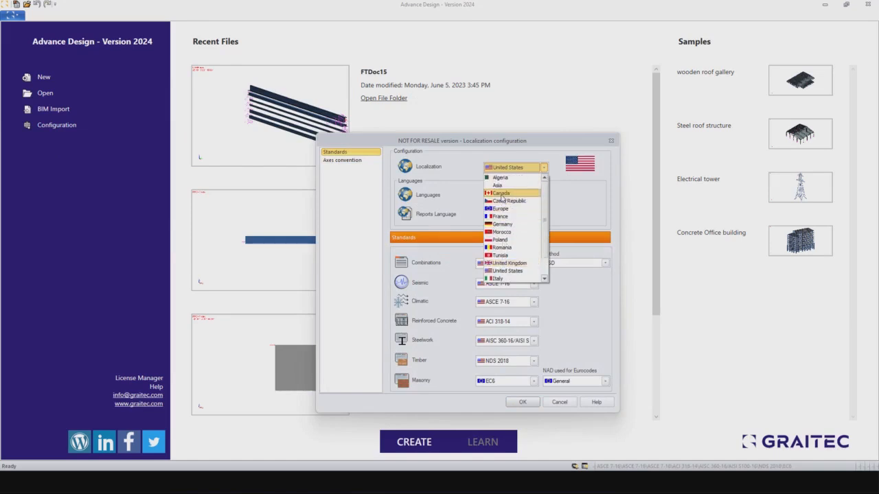
click(499, 195)
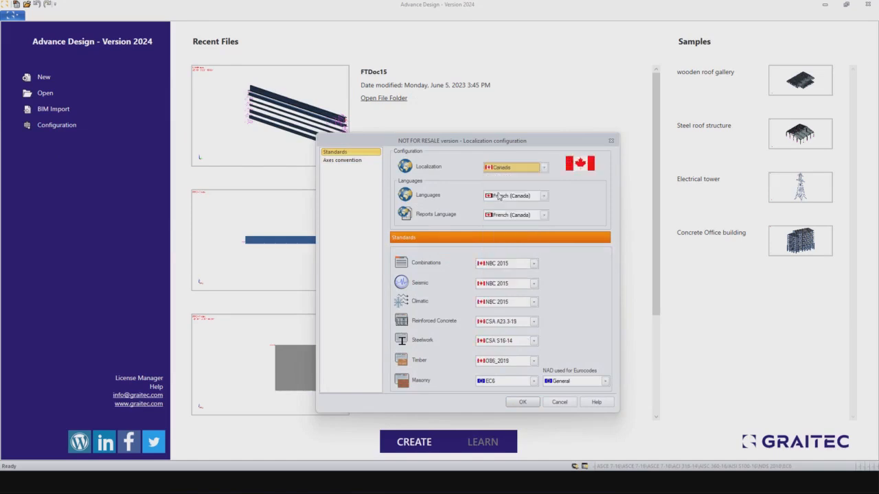
click(535, 199)
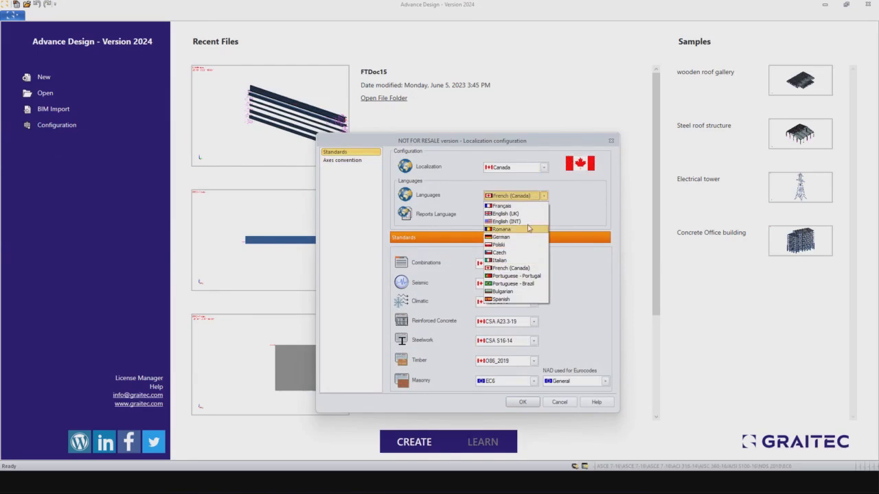
click(521, 222)
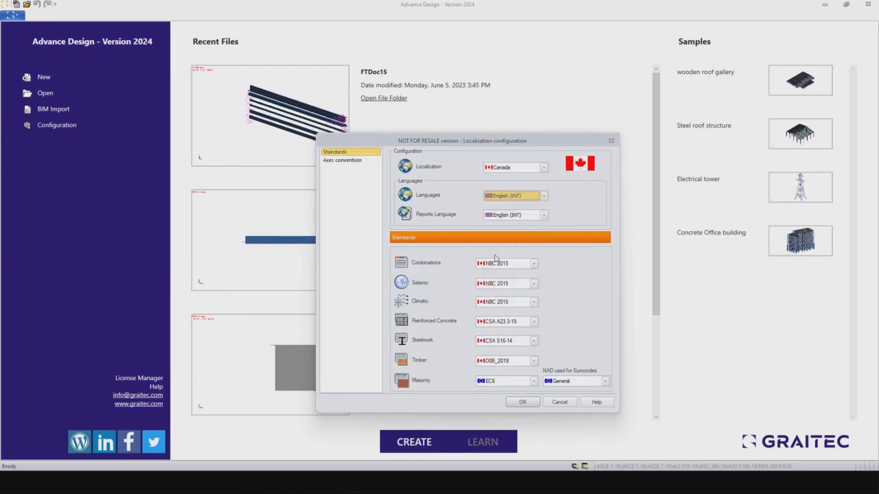
click(533, 341)
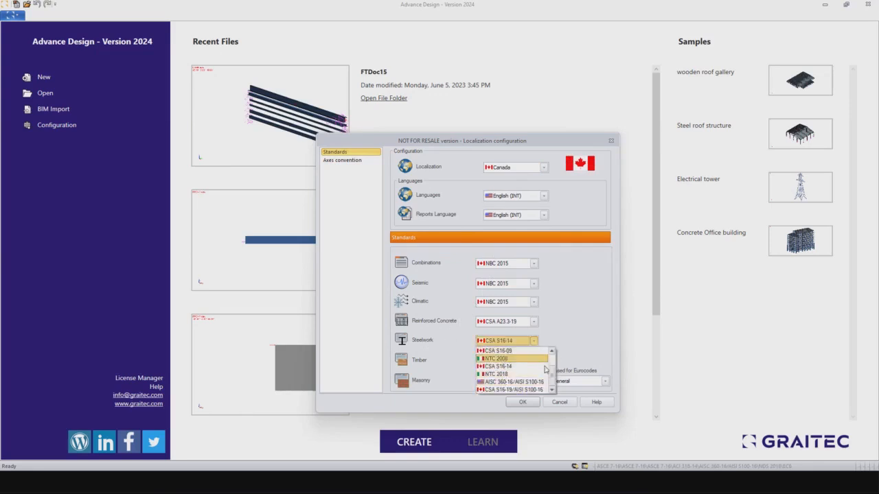
mouse_move(552, 373)
mouse_down()
mouse_move(551, 361)
mouse_move(552, 380)
mouse_up()
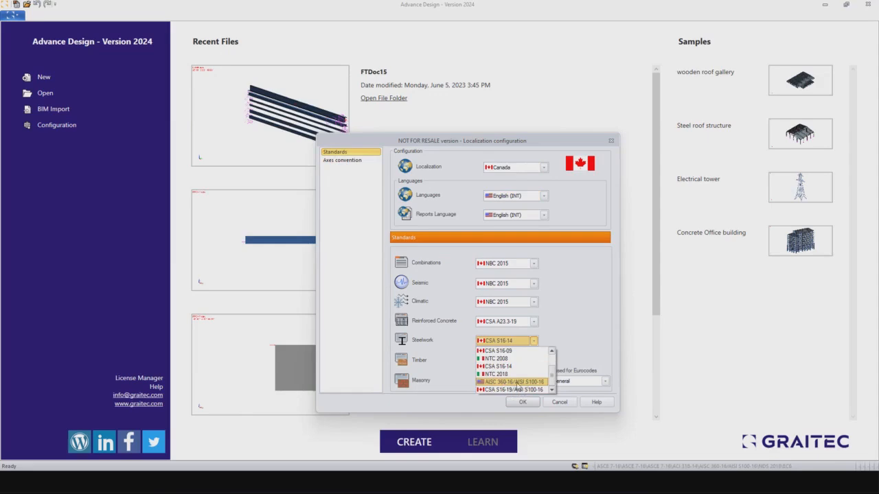
click(533, 389)
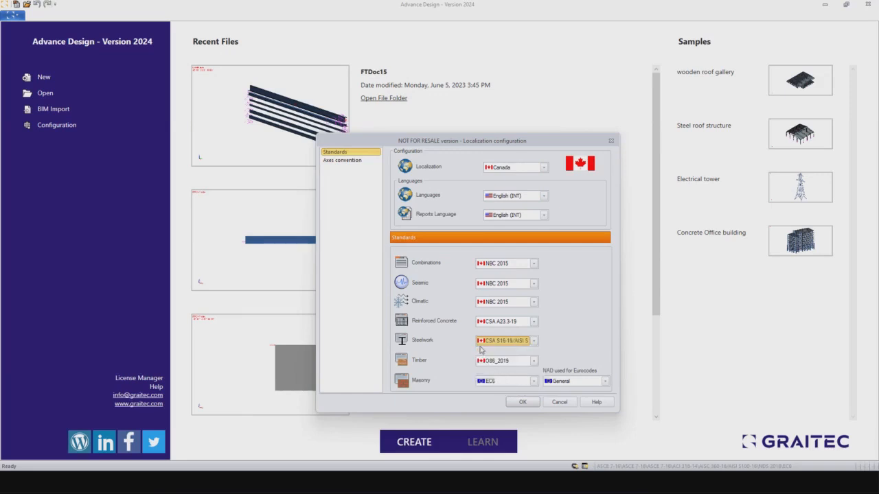
click(523, 402)
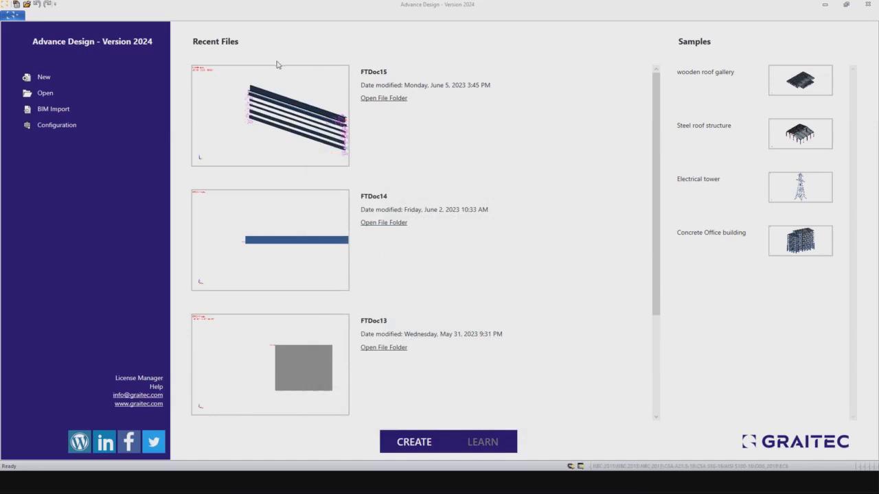
Step: Open FTDoc15.fto and select the bottom purlin to show its A1003 ST40H, 4CS2.5x085 properties
click(269, 131)
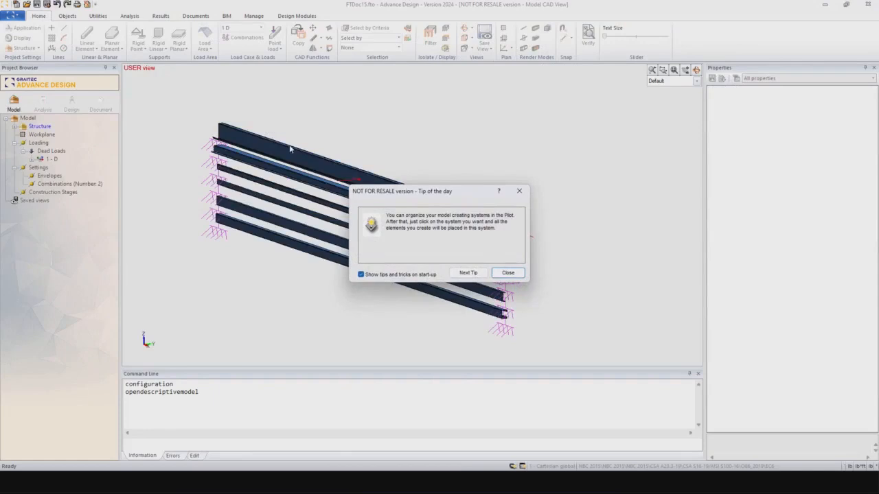
click(508, 273)
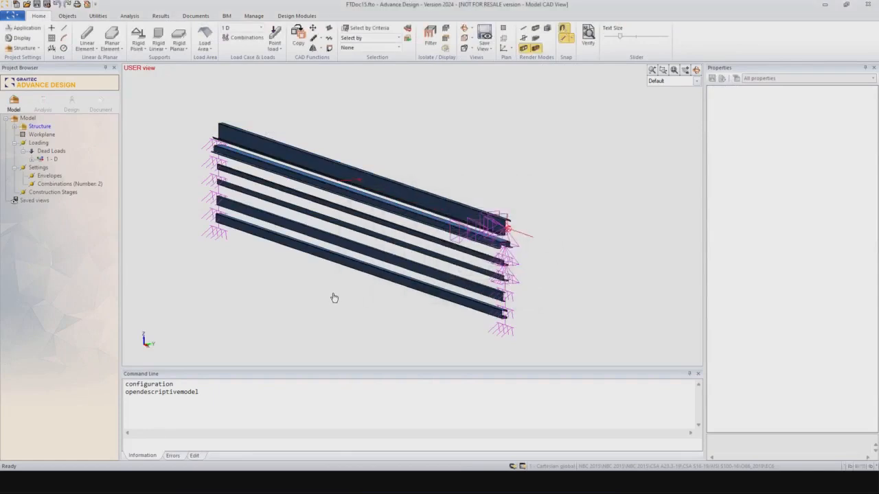
scroll(513, 304, up, 1)
scroll(513, 304, up, 3)
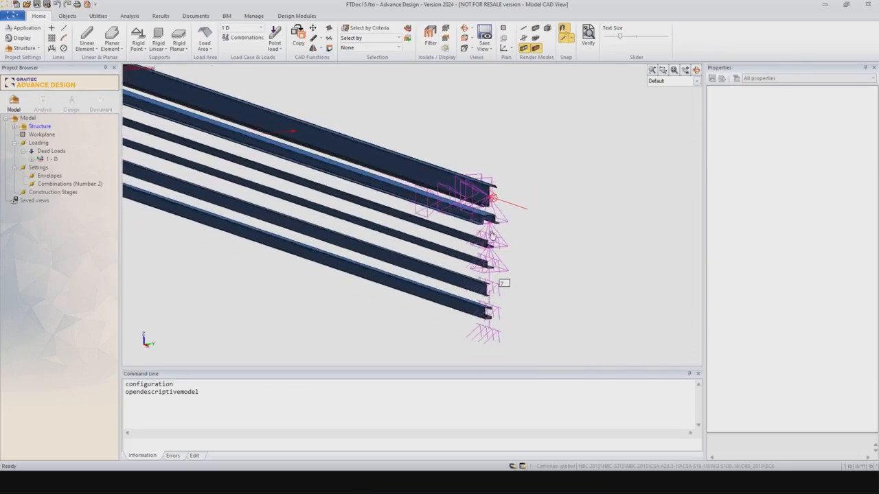
scroll(249, 263, down, 3)
middle_drag(250, 263, 368, 267)
click(373, 263)
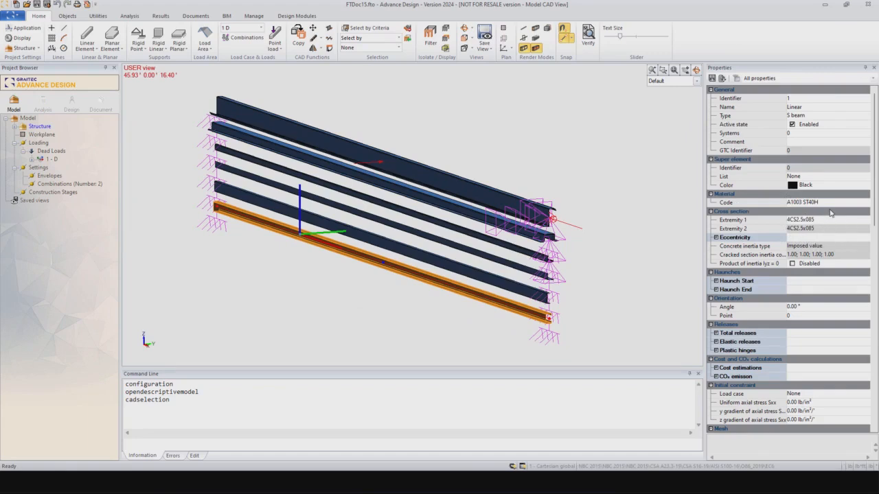
click(808, 203)
click(807, 203)
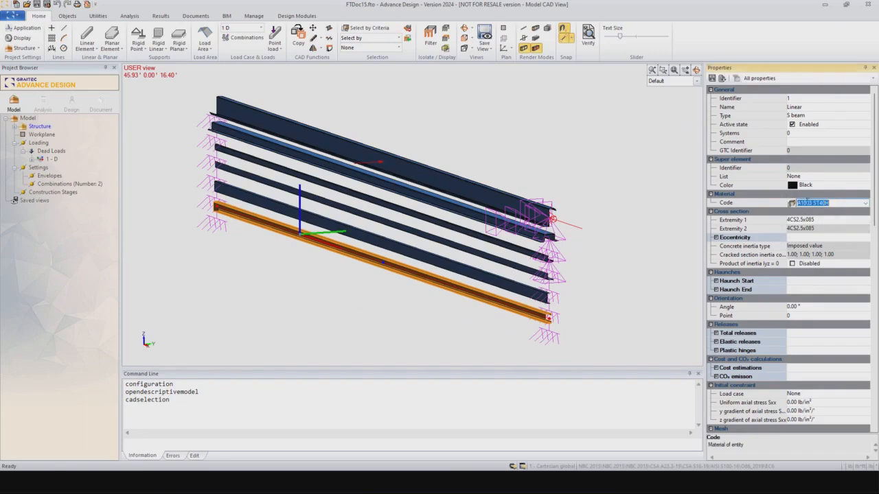
click(791, 203)
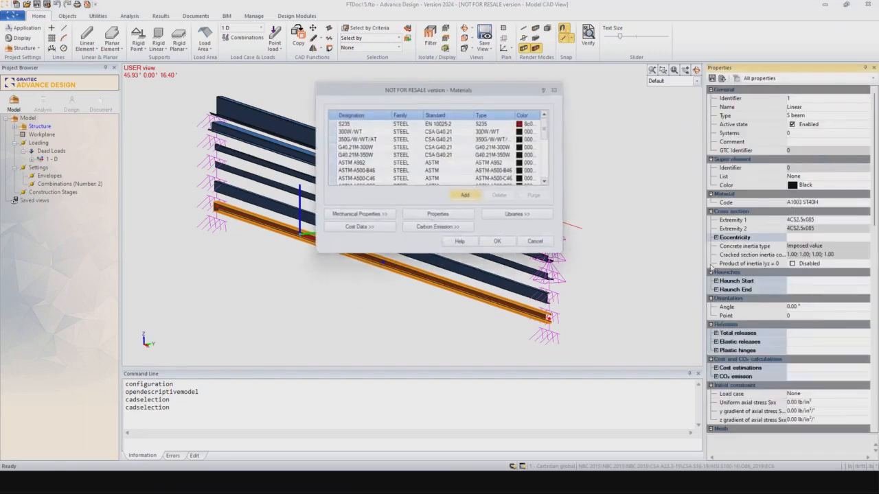
click(510, 218)
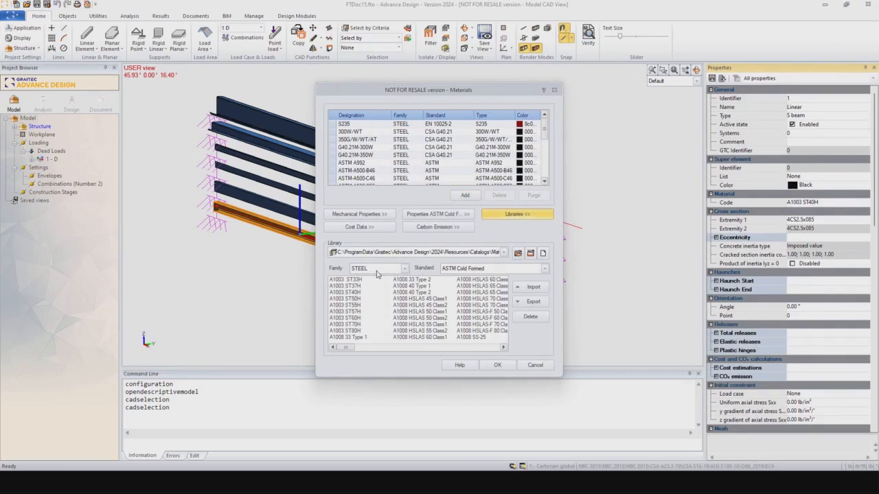
click(404, 269)
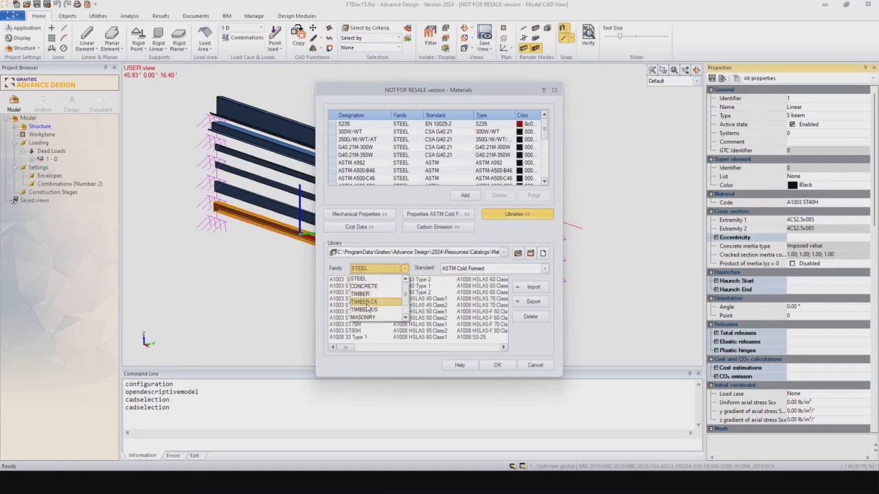
click(370, 279)
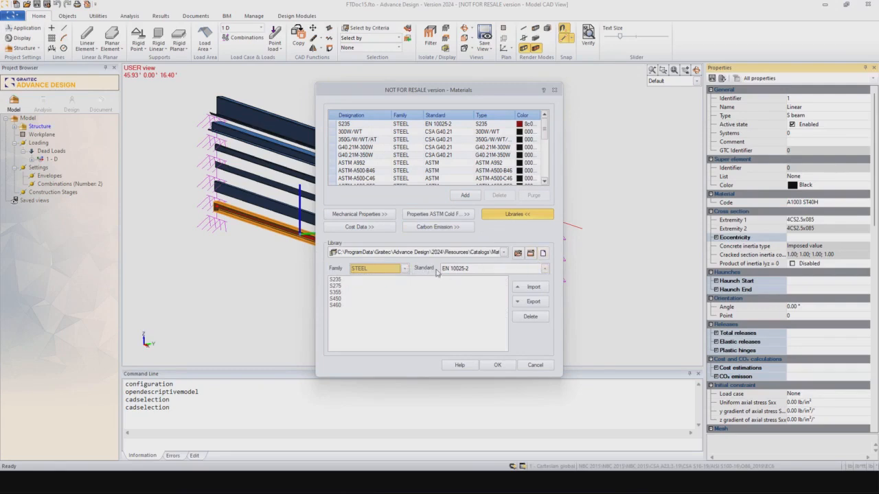
click(545, 268)
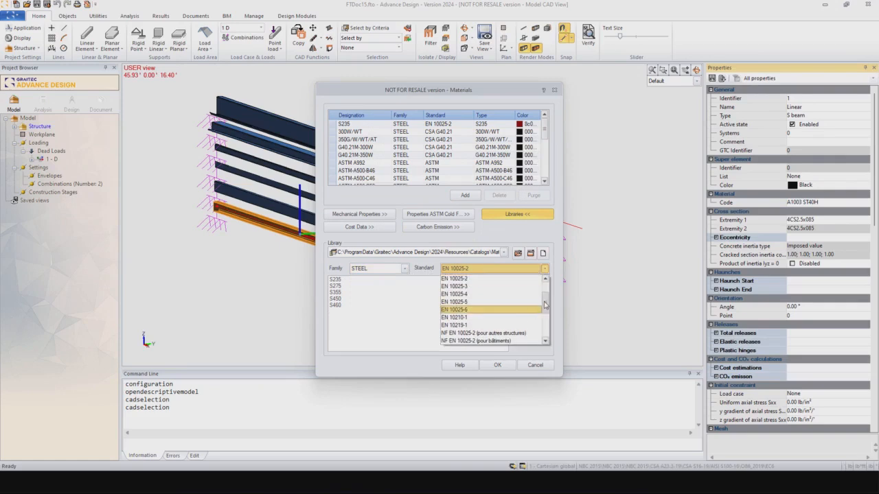
mouse_move(545, 294)
mouse_down()
mouse_move(545, 335)
mouse_move(545, 293)
mouse_up()
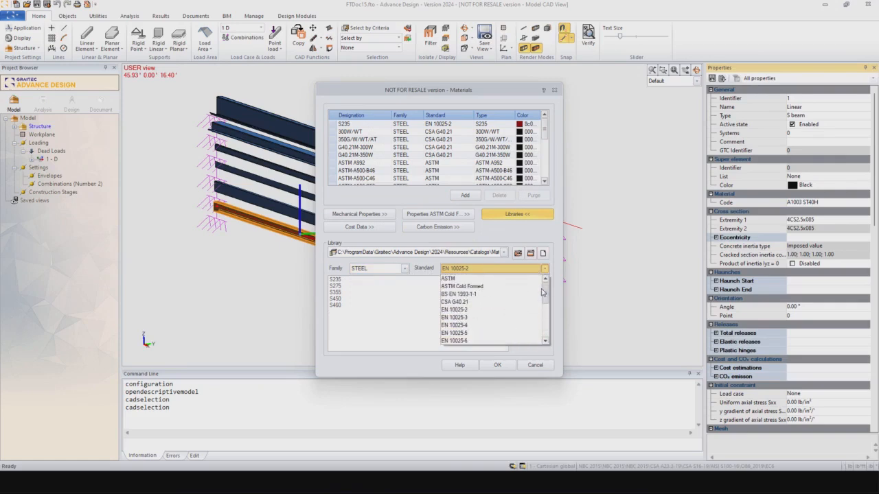
click(459, 288)
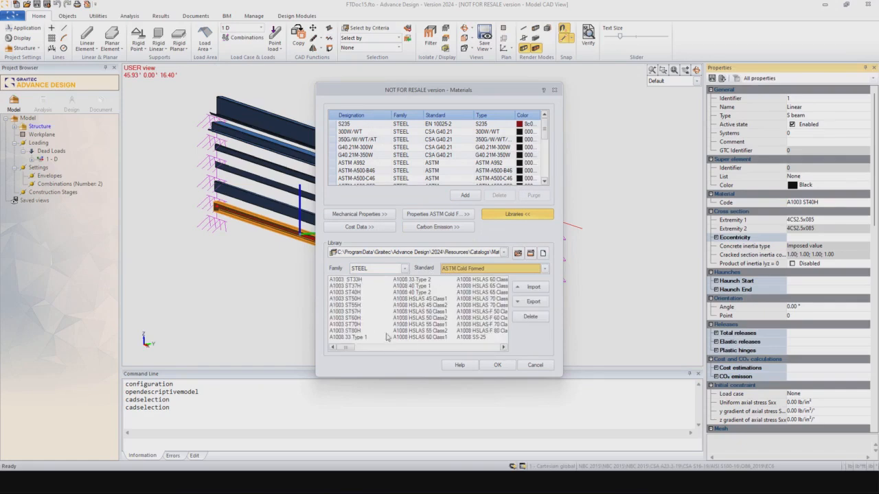
mouse_move(343, 351)
mouse_down()
mouse_move(489, 350)
mouse_move(347, 350)
mouse_up()
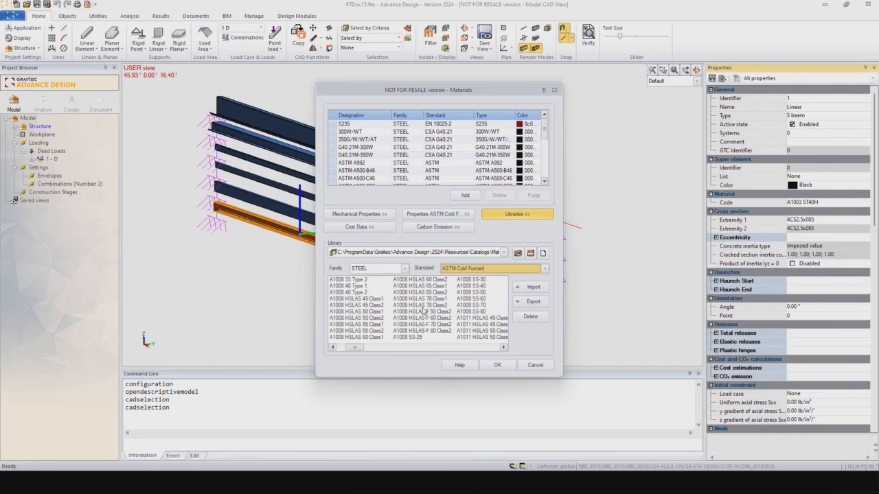
drag(363, 351, 422, 351)
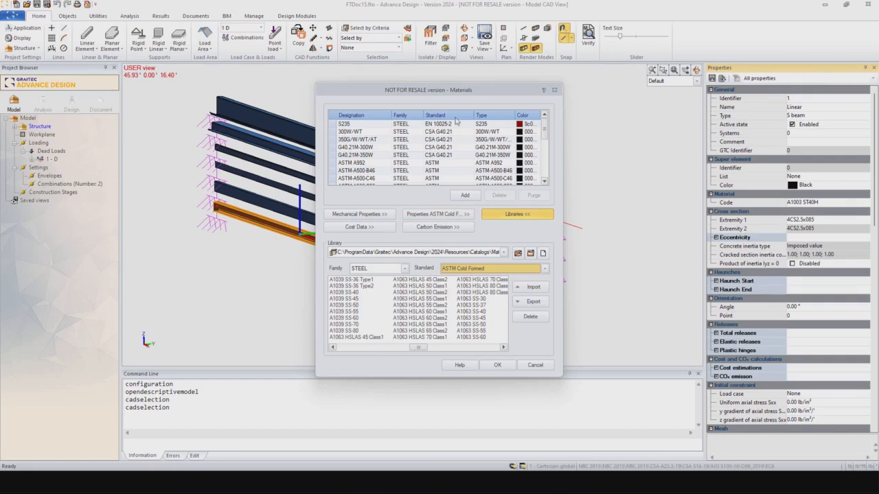
drag(544, 131, 545, 179)
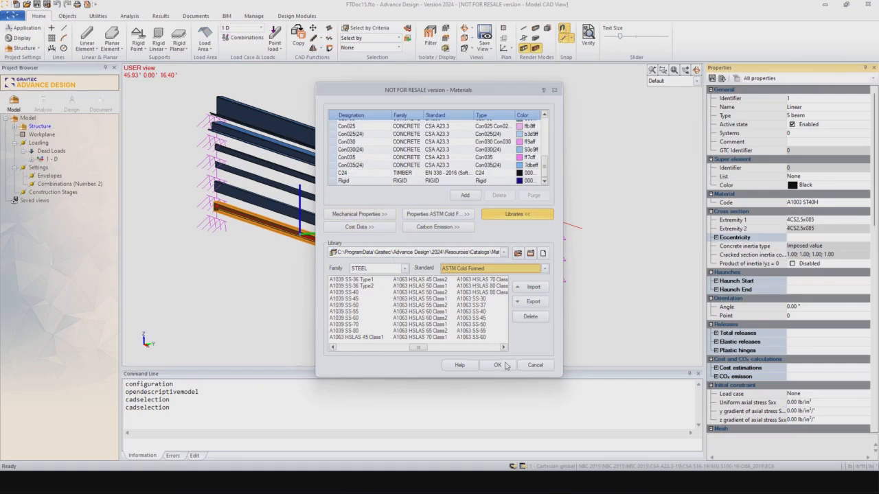
click(533, 365)
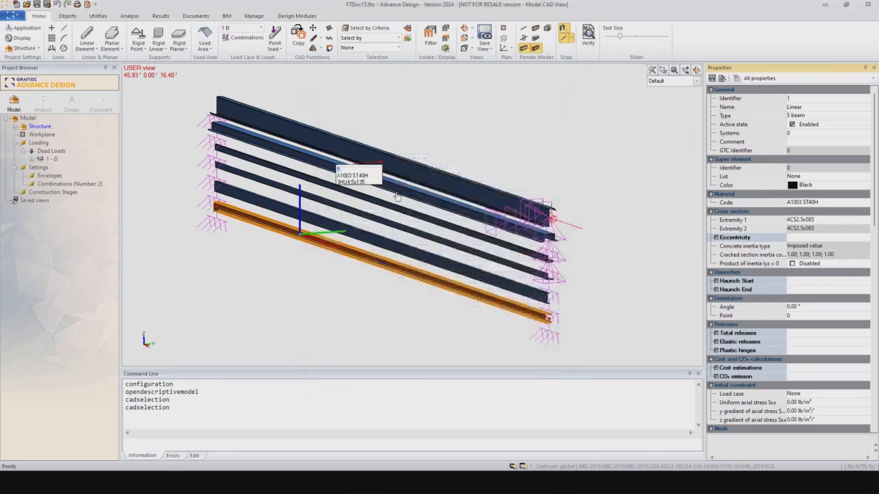
click(839, 221)
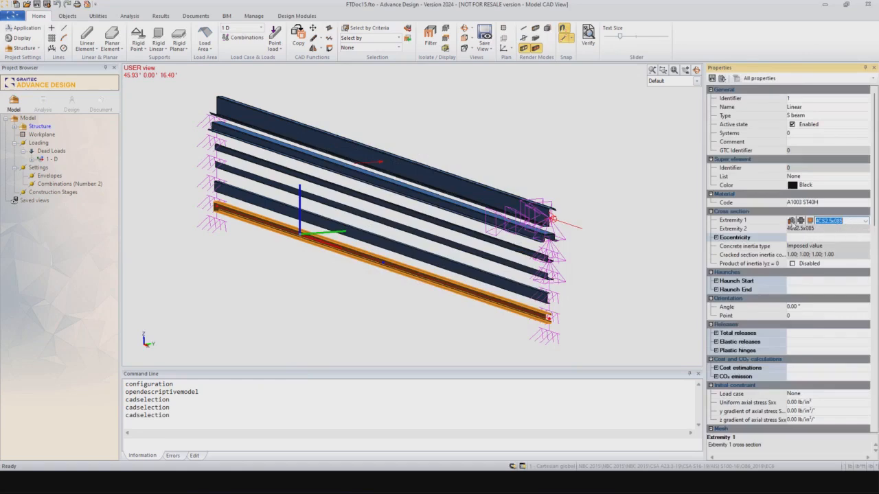
click(791, 221)
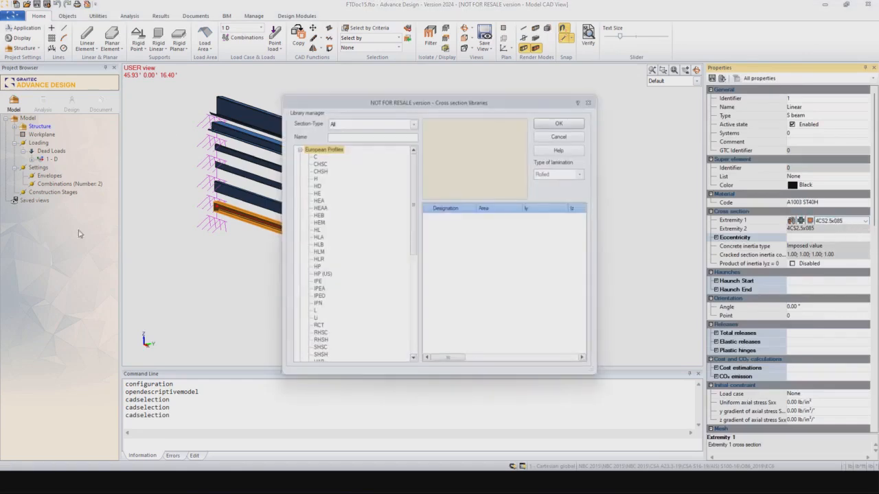
click(300, 150)
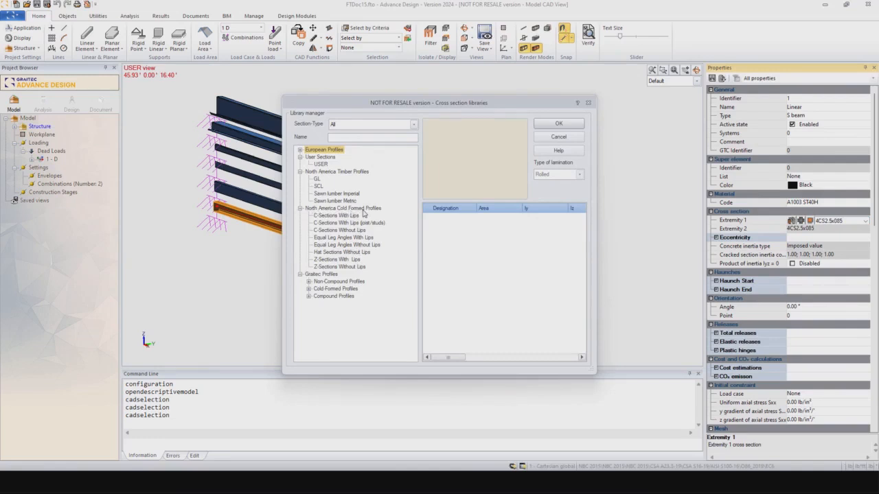
click(334, 216)
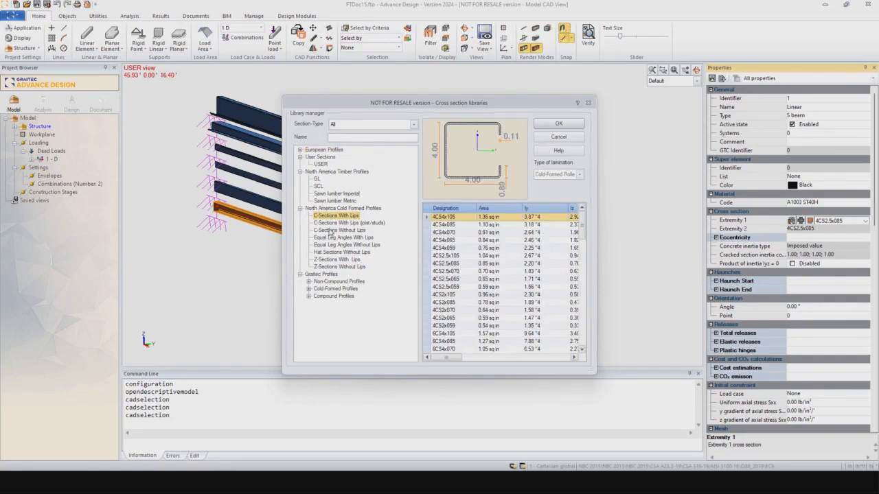
click(330, 223)
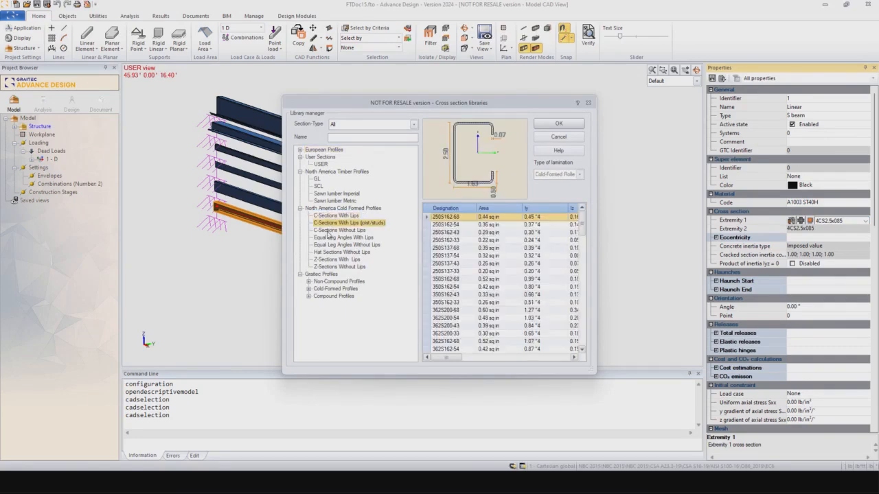
click(331, 231)
click(330, 237)
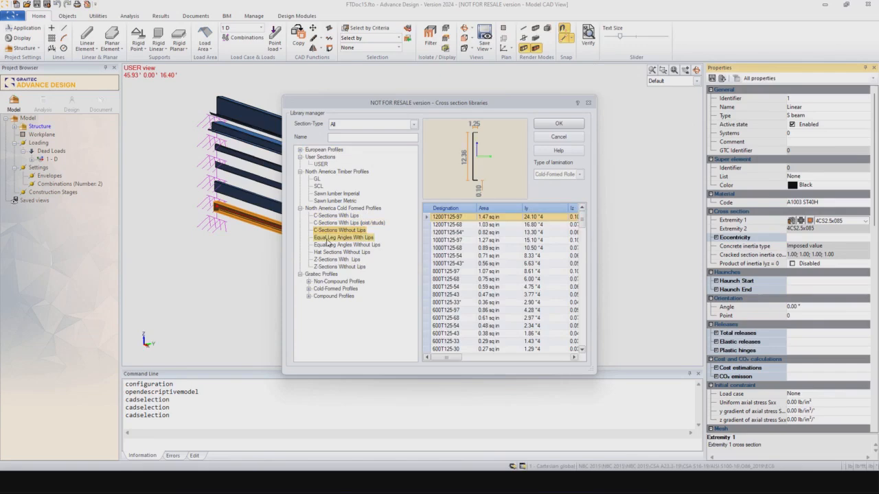
click(329, 245)
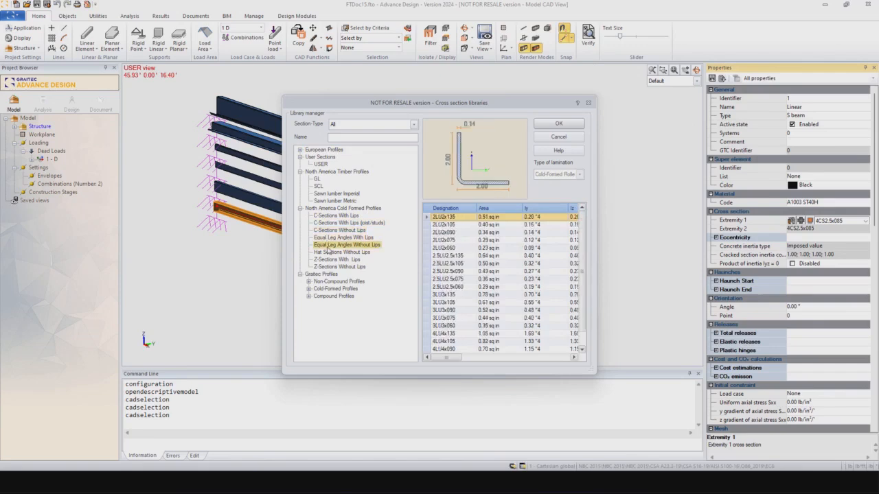
click(331, 253)
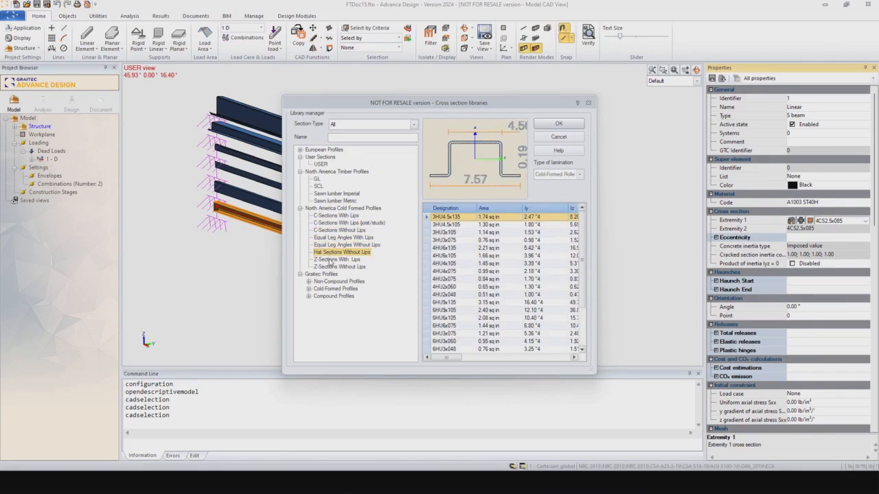
click(330, 260)
click(333, 267)
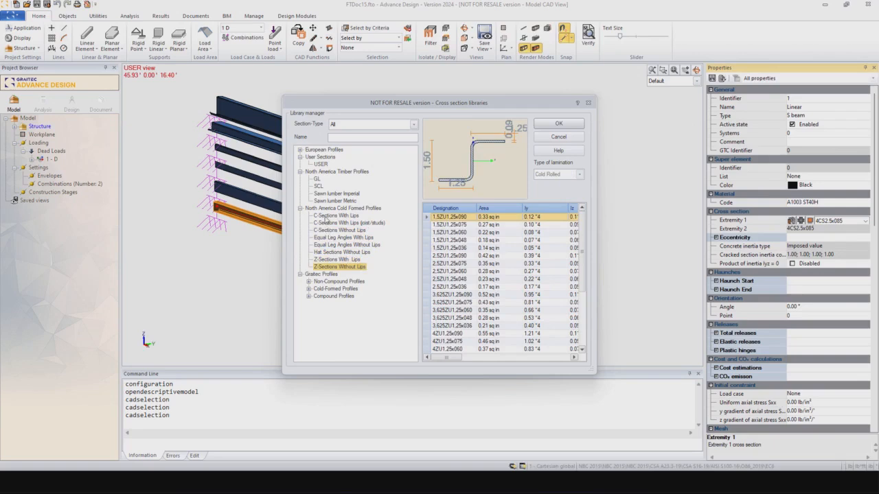
click(327, 259)
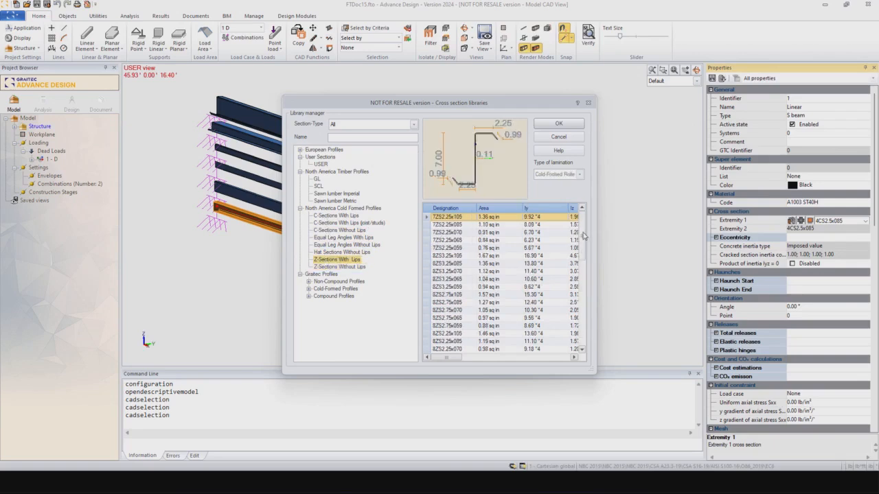
drag(585, 236, 575, 304)
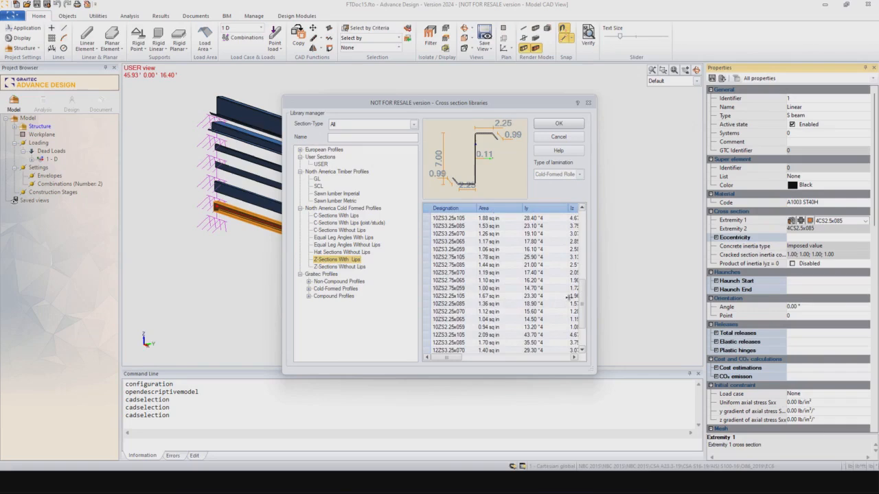
scroll(574, 297, down, 1)
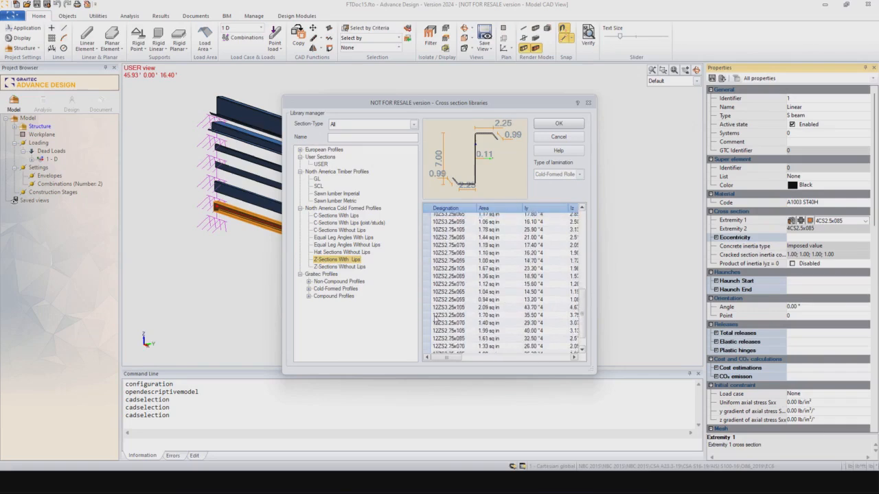
drag(456, 357, 483, 358)
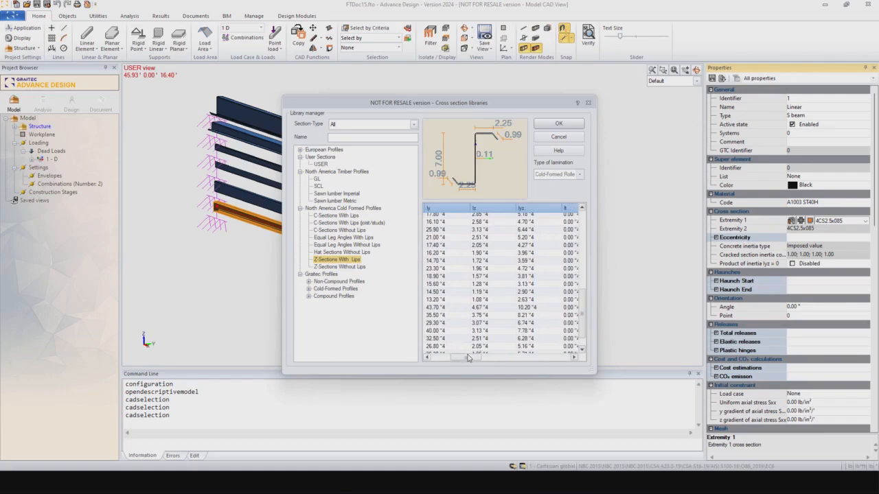
drag(469, 359, 453, 359)
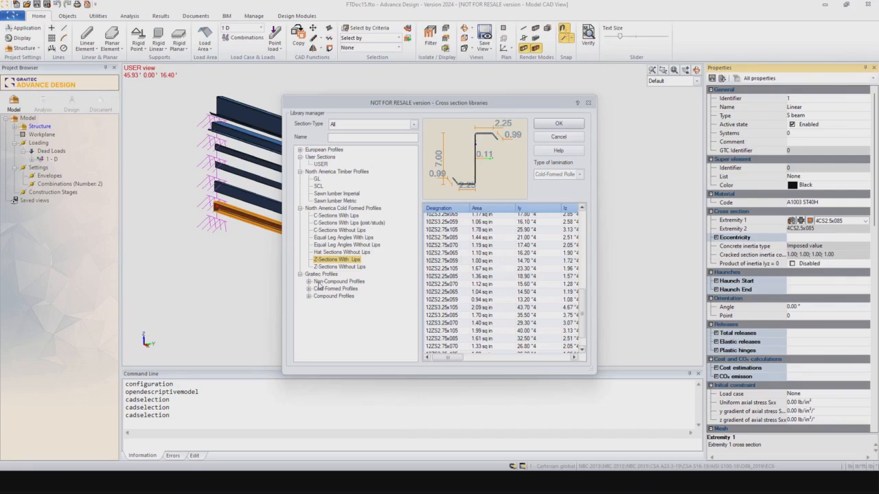
click(446, 292)
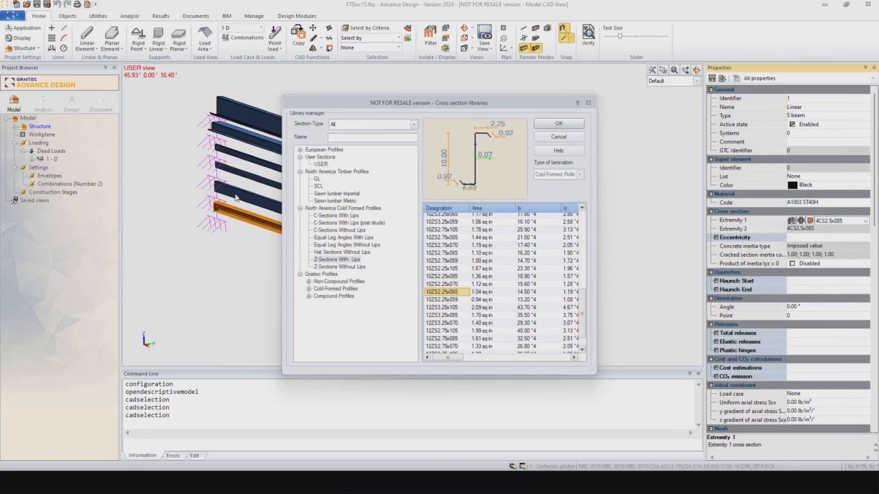
click(589, 103)
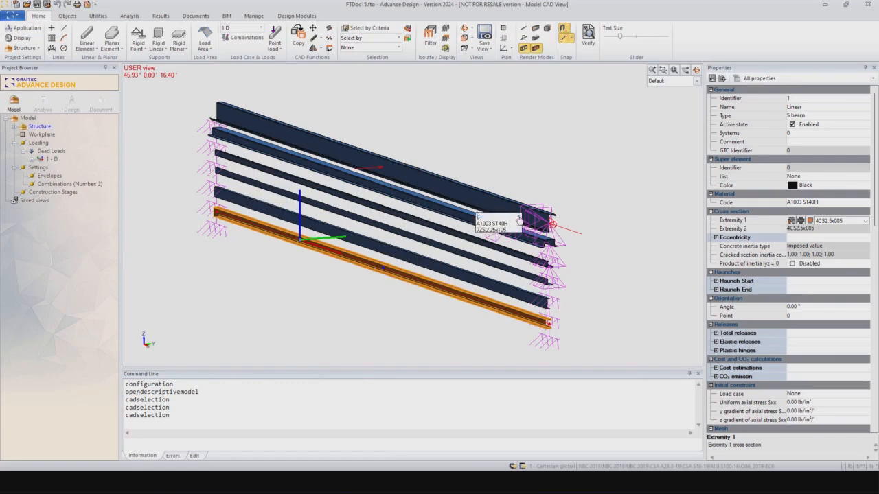
Step: Show dead load case 1 - D properties and zoom in on the purlins' supported right ends
click(51, 160)
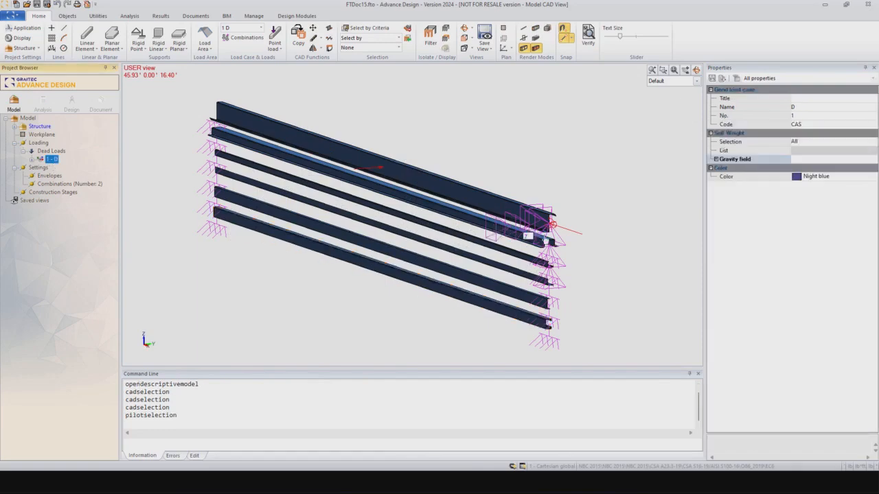
scroll(535, 230, up, 3)
scroll(535, 196, down, 2)
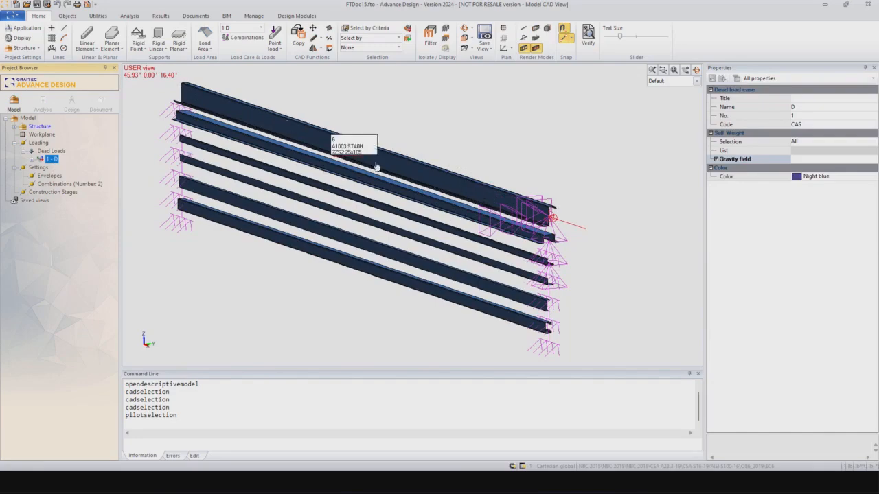
scroll(530, 220, up, 2)
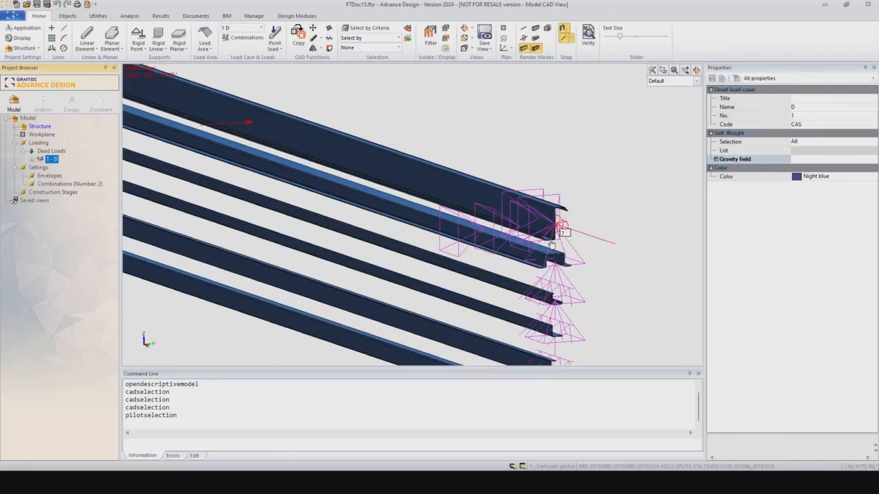
scroll(542, 230, down, 4)
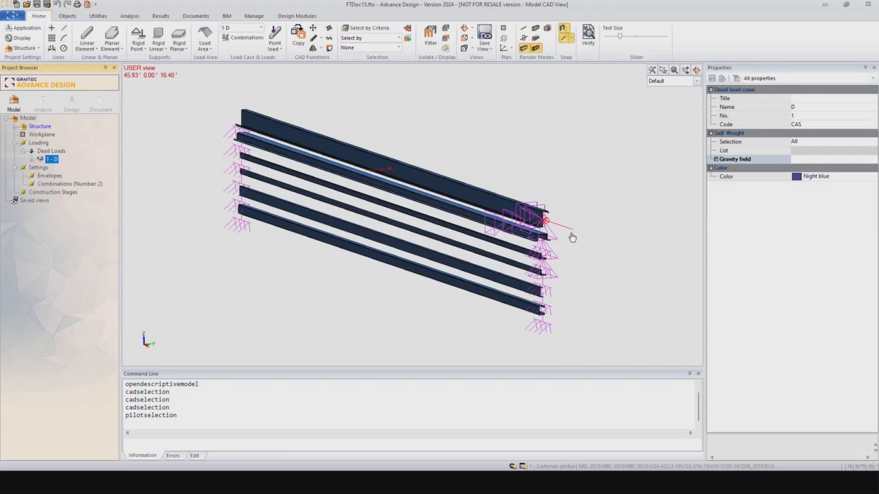
scroll(551, 231, up, 8)
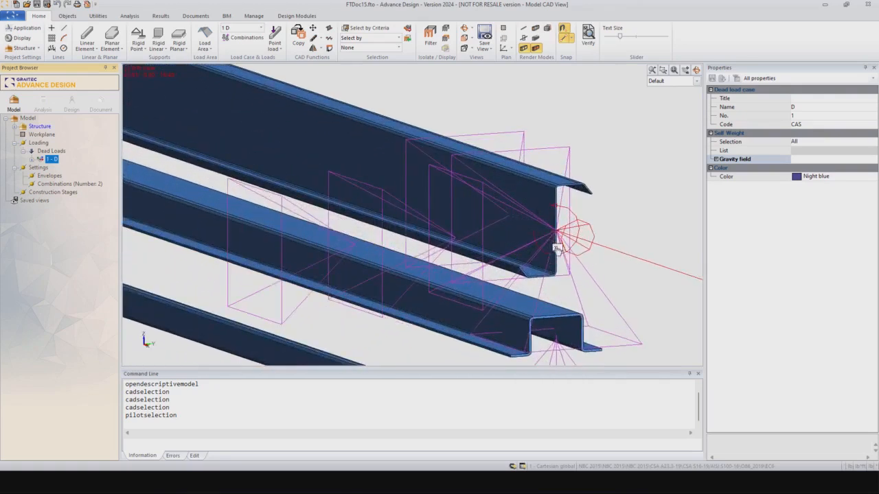
scroll(557, 219, down, 4)
scroll(561, 214, down, 5)
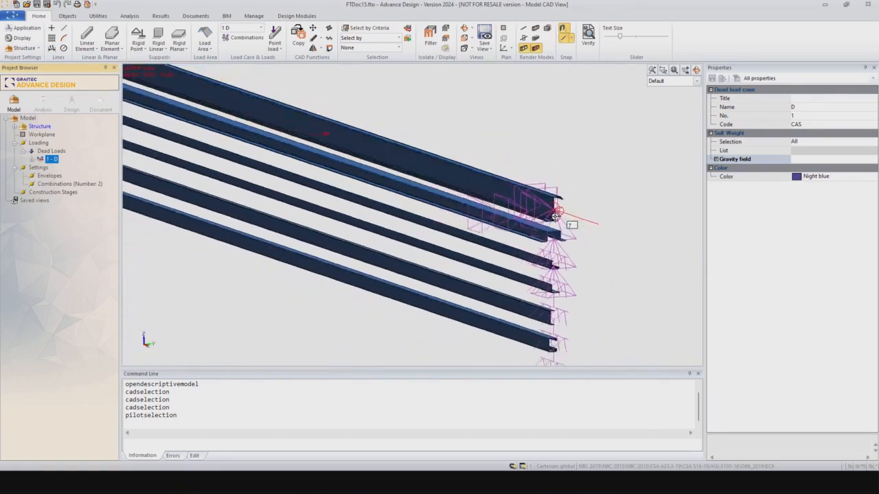
middle_drag(382, 272, 405, 286)
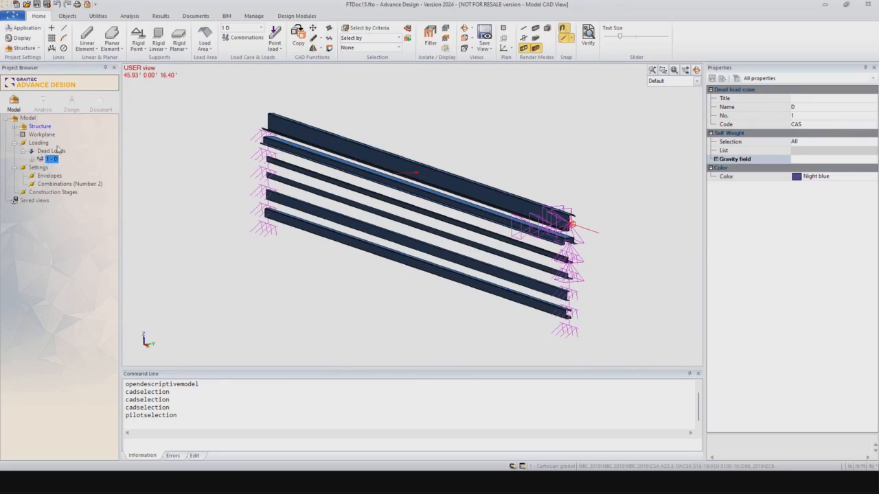
click(50, 184)
double_click(50, 184)
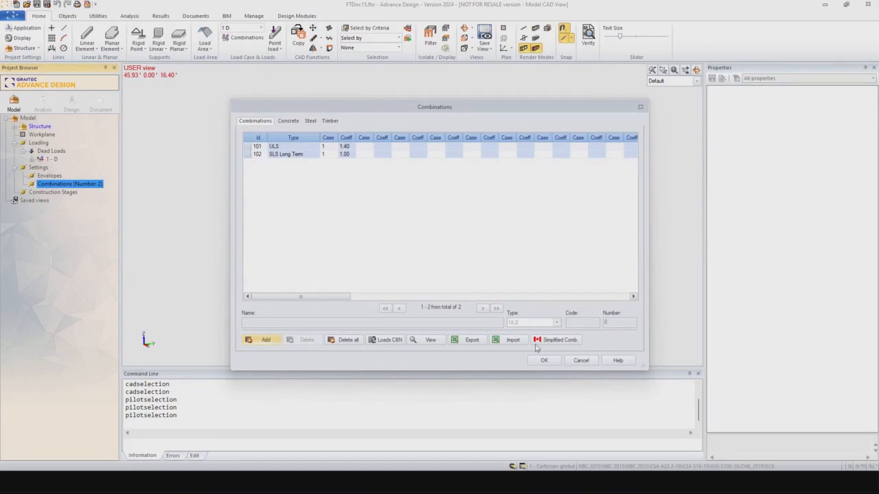
click(581, 360)
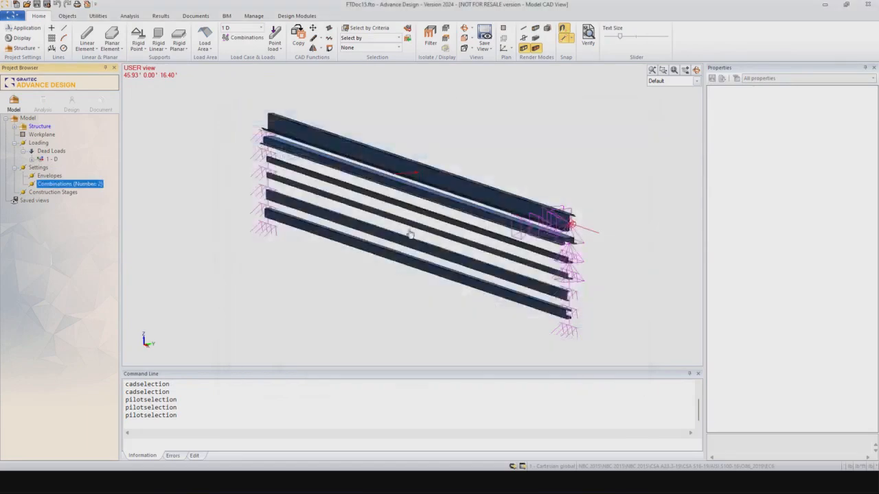
Step: Run a calculation sequence with a new analysis model and steel calculation enabled
click(44, 103)
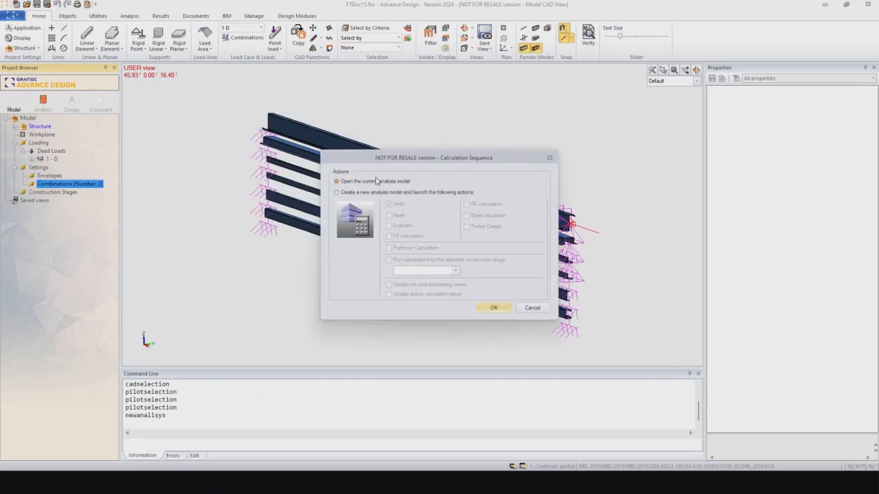
click(338, 192)
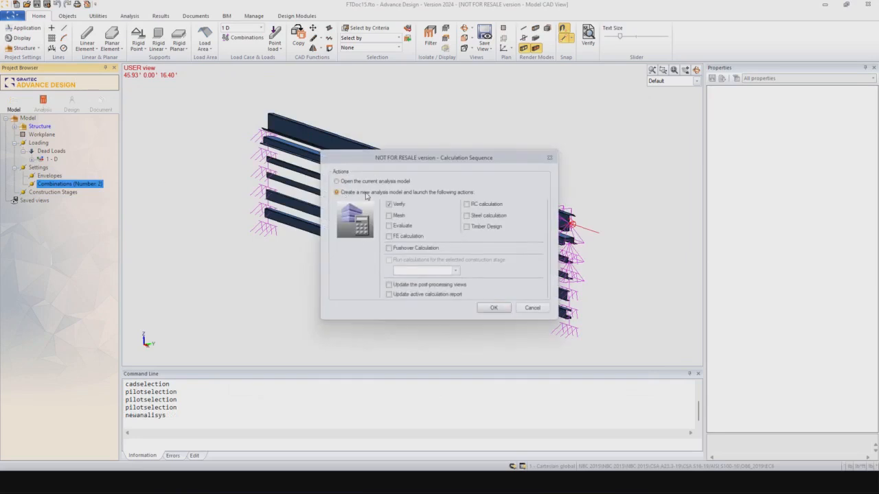
click(467, 216)
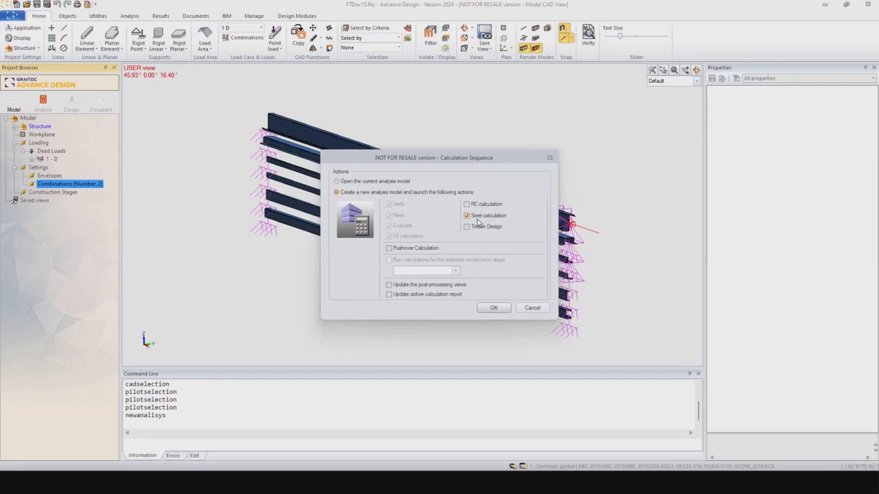
click(491, 308)
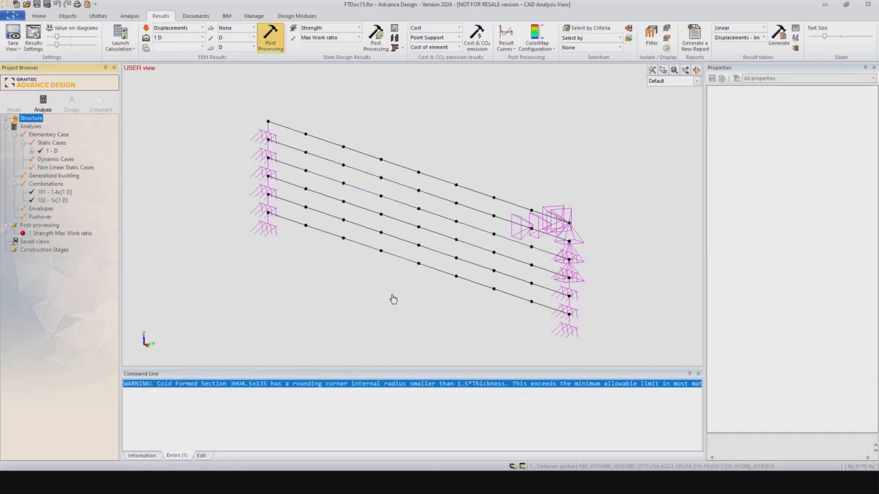
Step: Show displacements for combination 101 1.4x[1 D], peaking at 1.05 inch
middle_drag(398, 286, 397, 278)
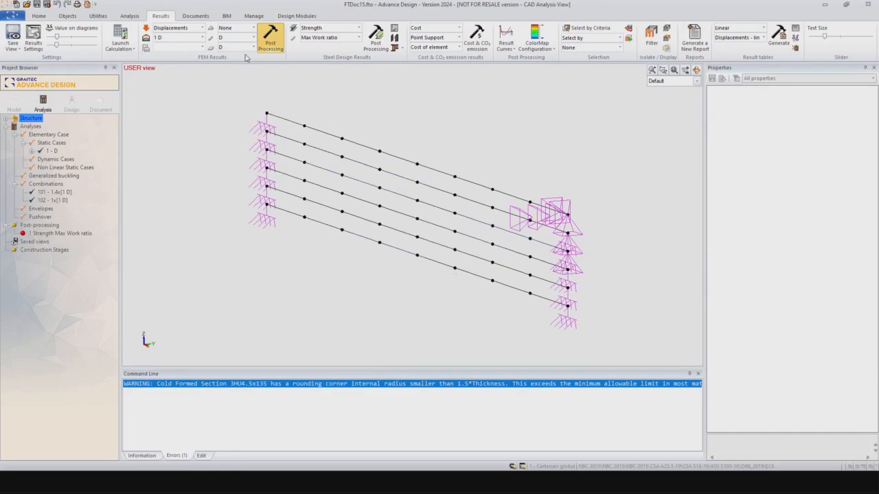
click(270, 38)
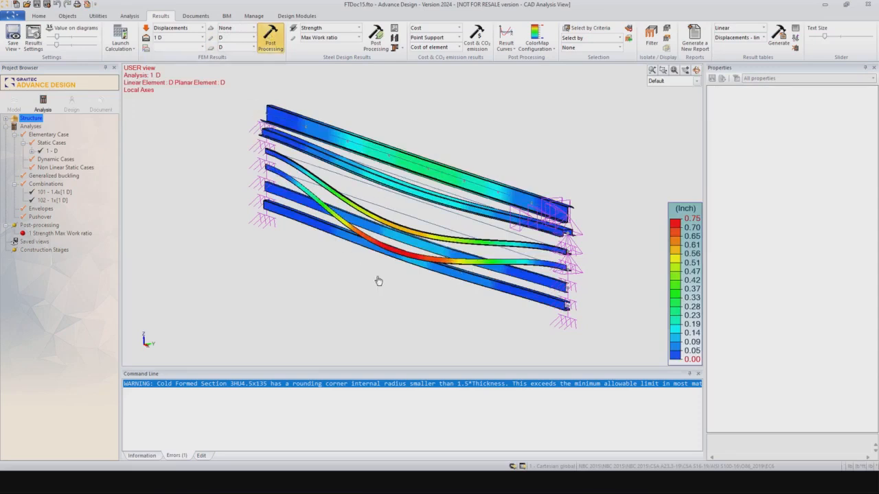
scroll(409, 281, up, 1)
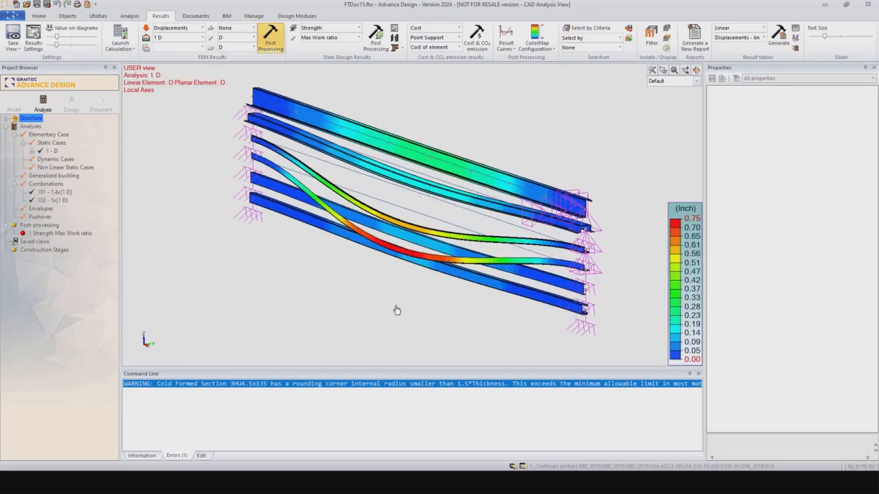
scroll(397, 310, down, 1)
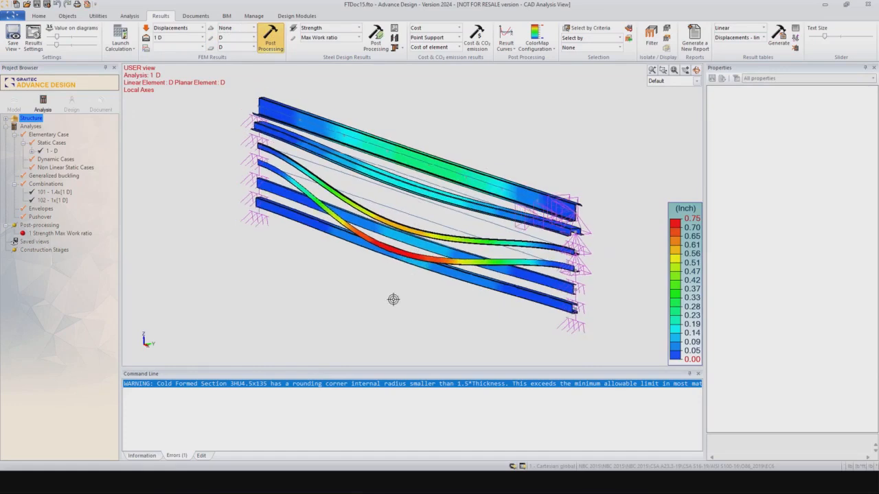
click(203, 38)
click(173, 60)
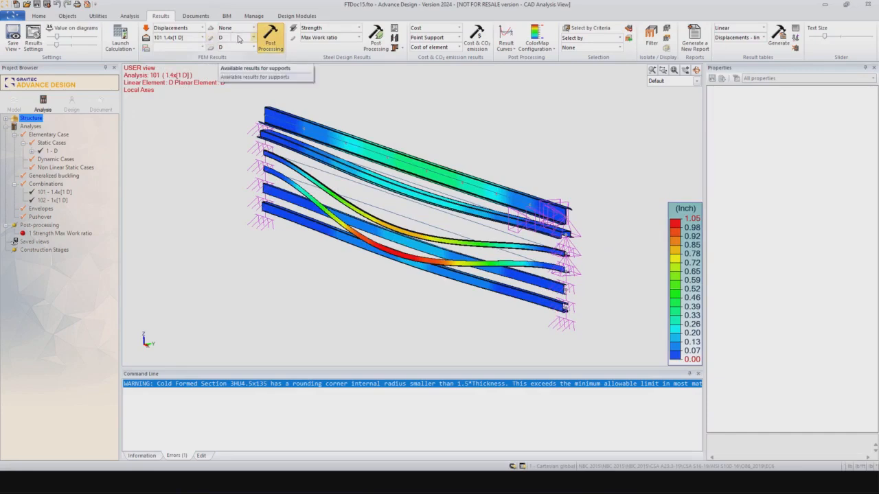
click(202, 27)
Step: Switch to member forces and review the Fx, Mx and My diagrams for combination 101
click(165, 51)
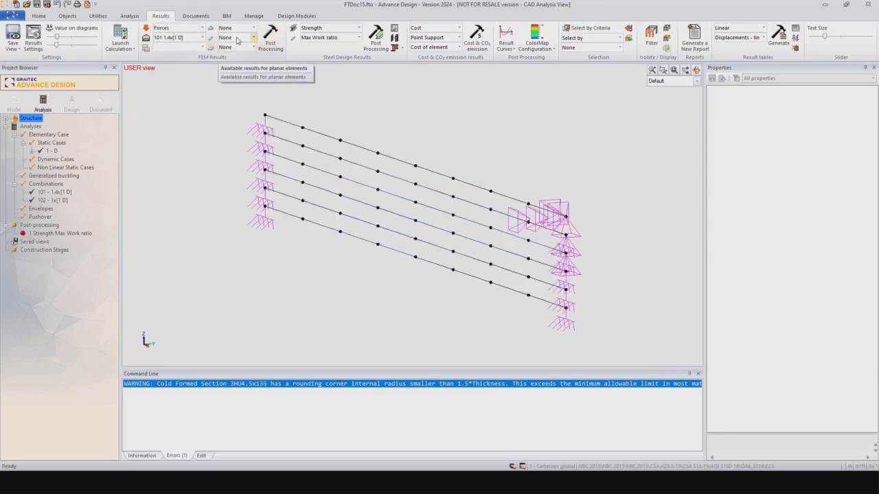
click(236, 38)
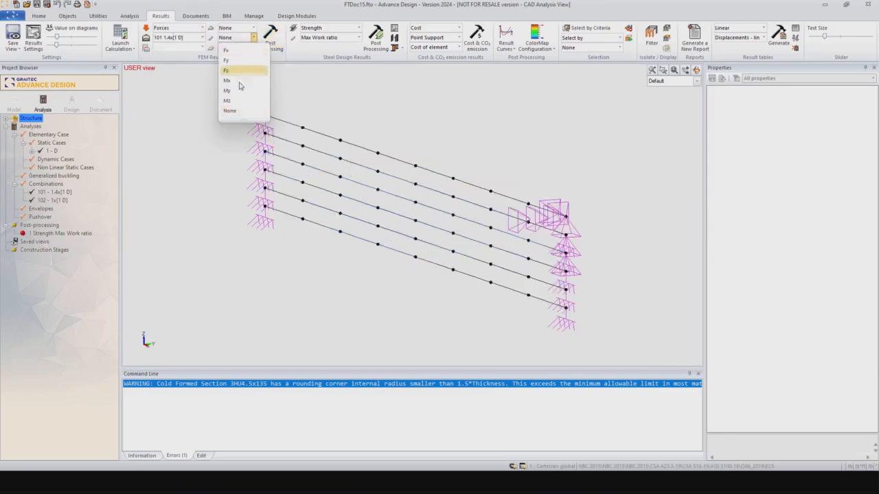
click(229, 50)
click(267, 42)
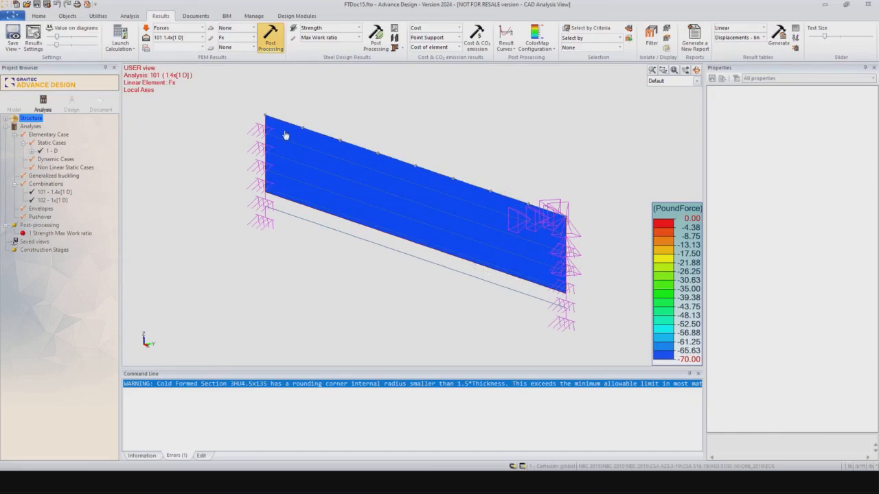
click(252, 38)
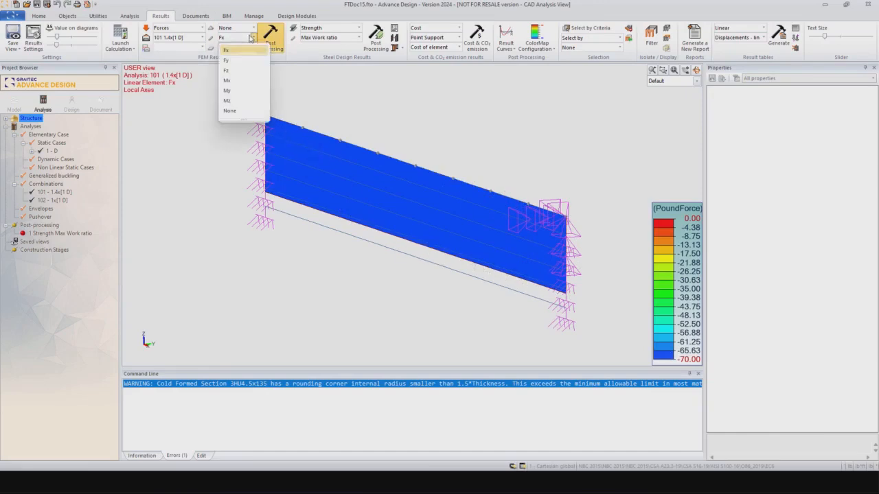
click(228, 81)
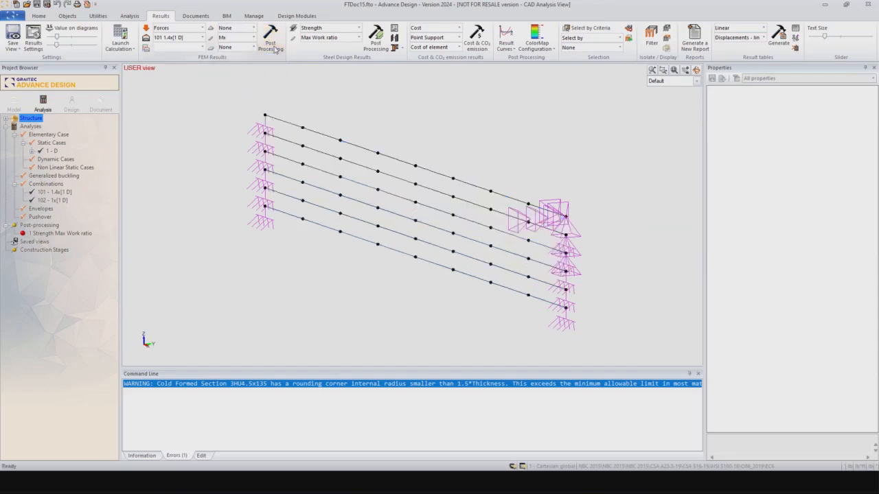
click(252, 38)
click(232, 88)
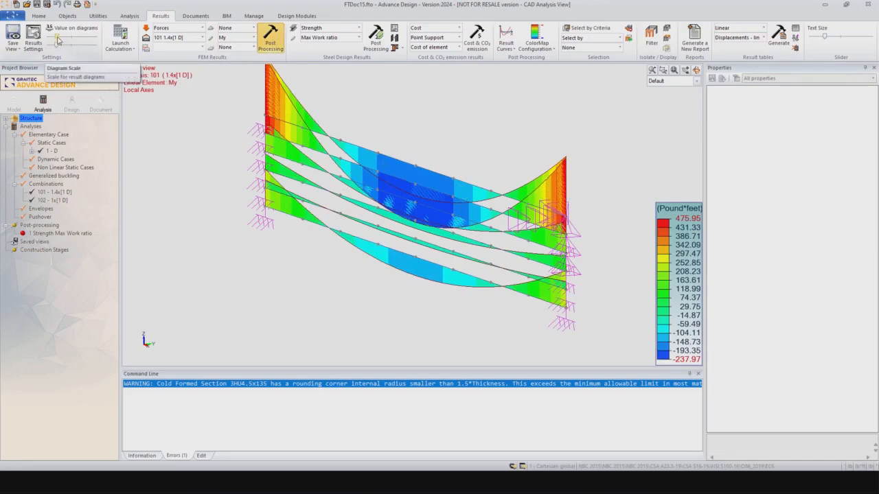
Step: Reduce the diagram scale and display the Mz moment diagram, ranging ±91.86 Pound*feet
drag(53, 46, 50, 47)
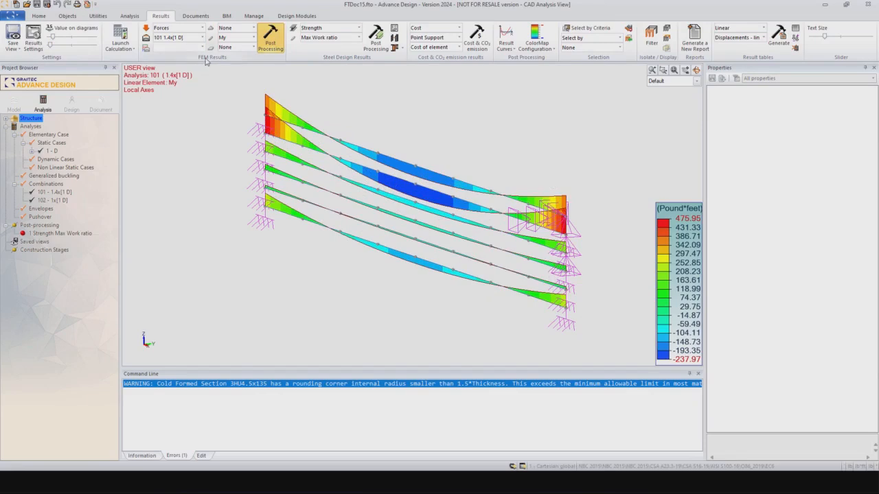
click(252, 38)
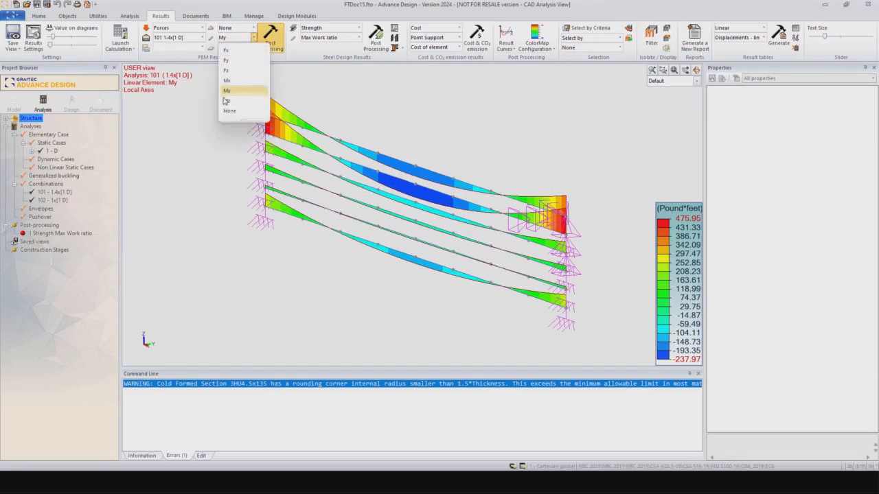
click(227, 102)
click(271, 40)
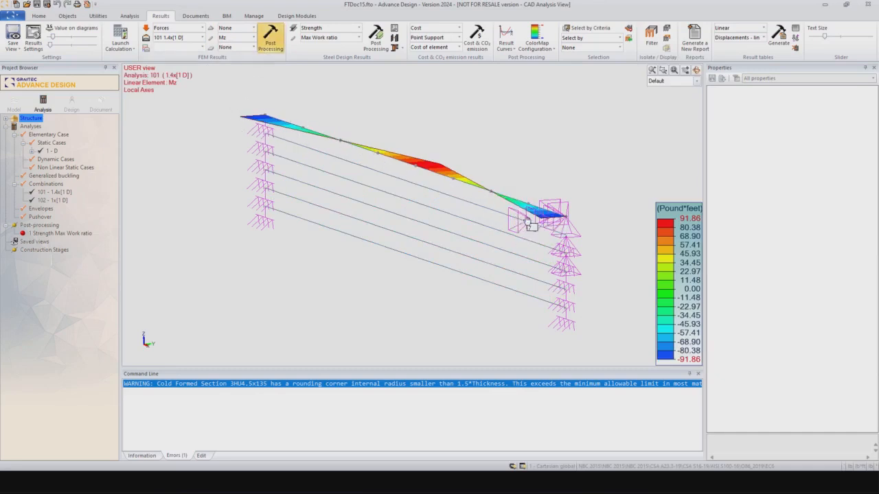
mouse_move(479, 190)
Step: Choose Strength and Max Work ratio as the steel design result
click(321, 31)
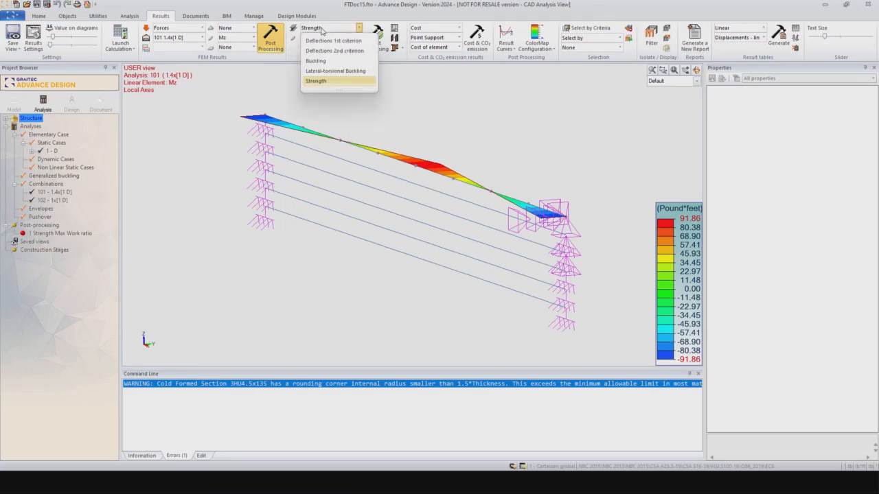
click(321, 30)
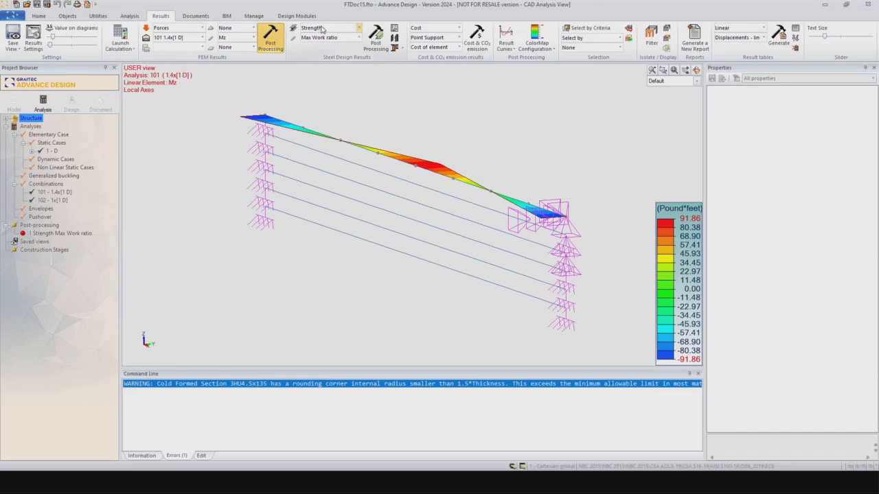
click(357, 37)
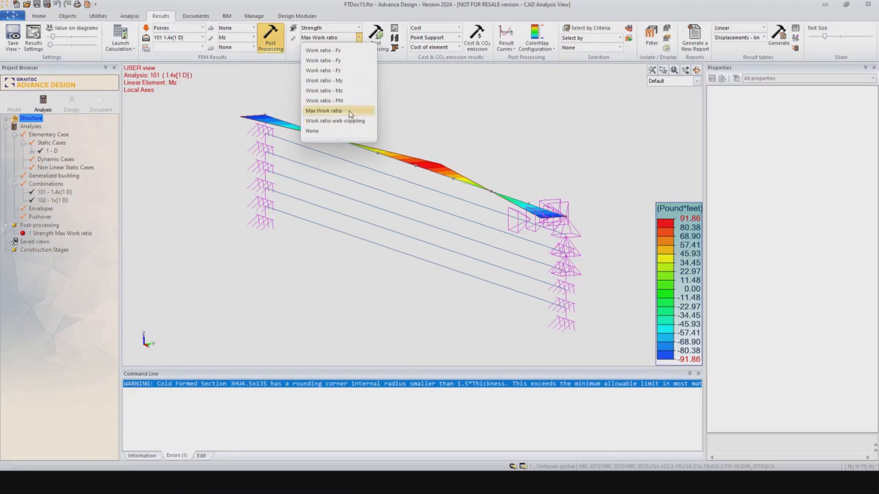
click(327, 112)
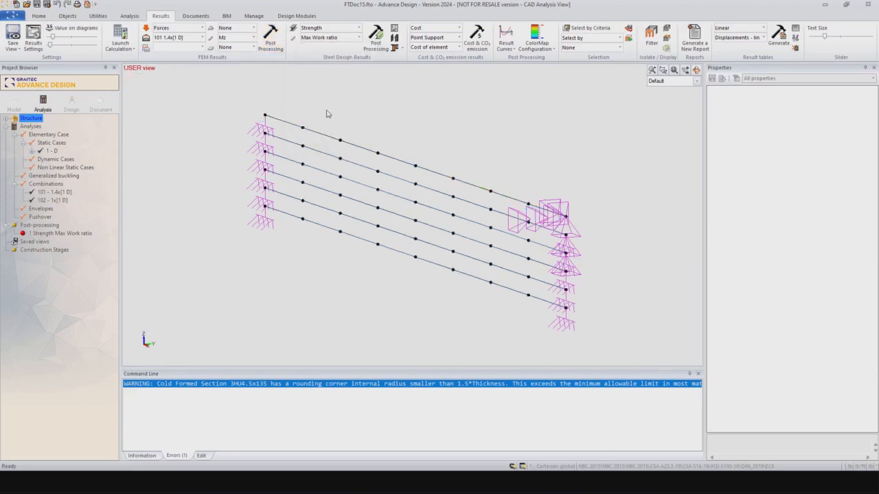
Step: Display the Max Work ratio colour map, peaking at 141%, and select lowest purlin element 1
click(376, 39)
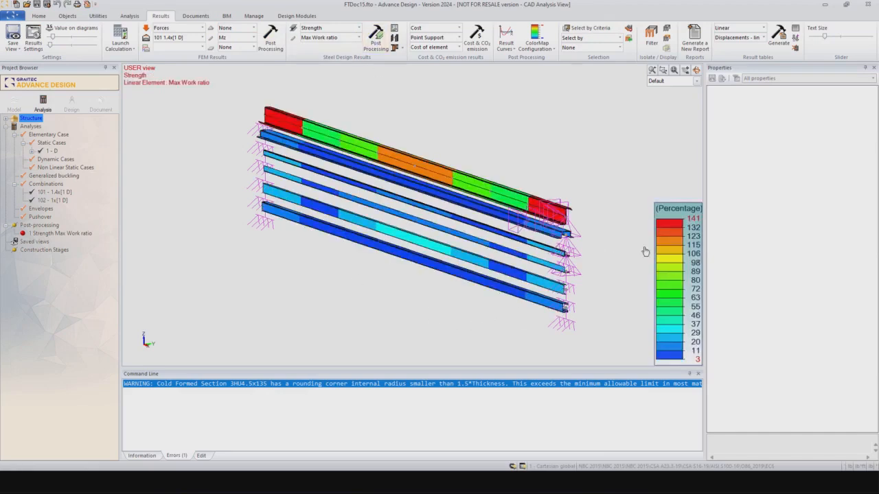
scroll(524, 190, up, 1)
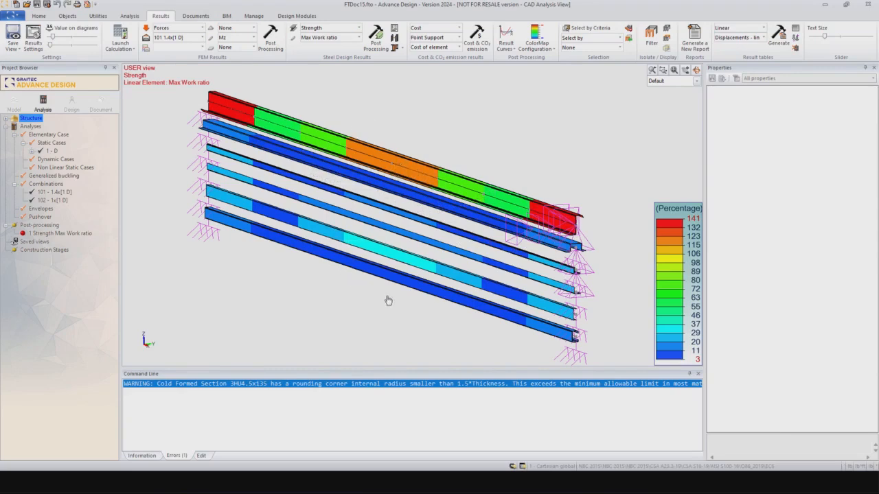
middle_drag(389, 299, 392, 235)
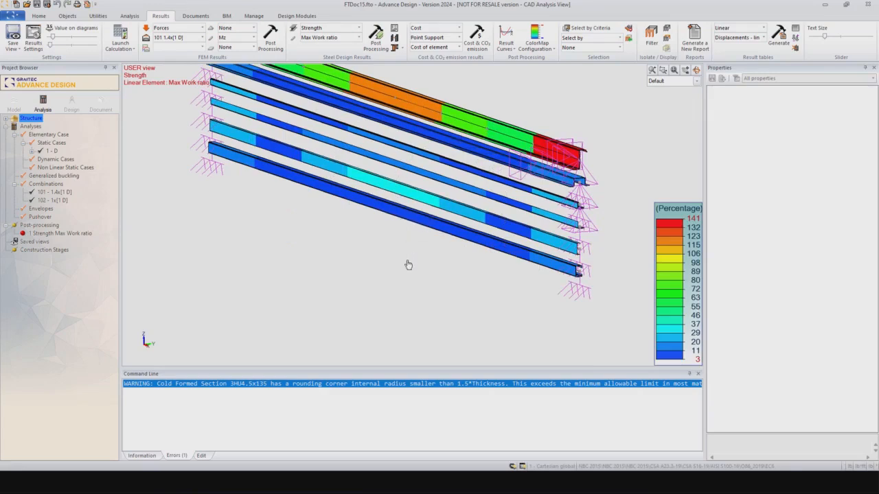
middle_drag(408, 261, 390, 287)
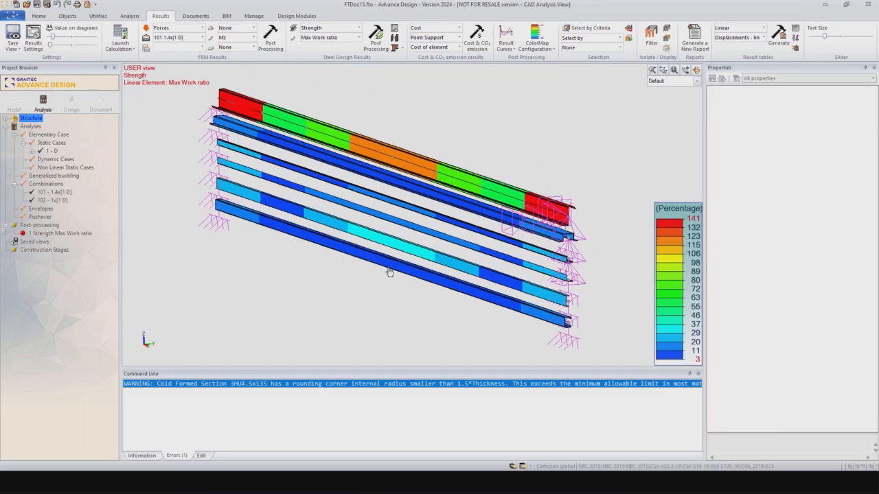
mouse_move(390, 267)
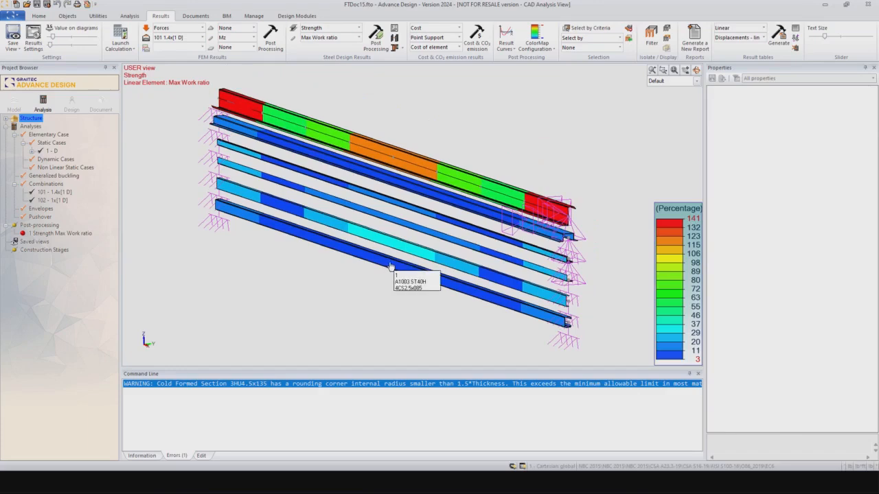
click(390, 266)
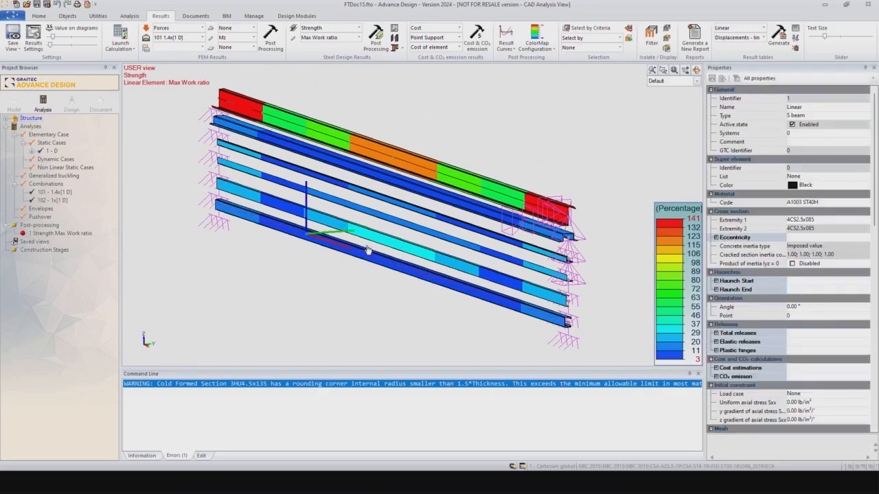
click(376, 35)
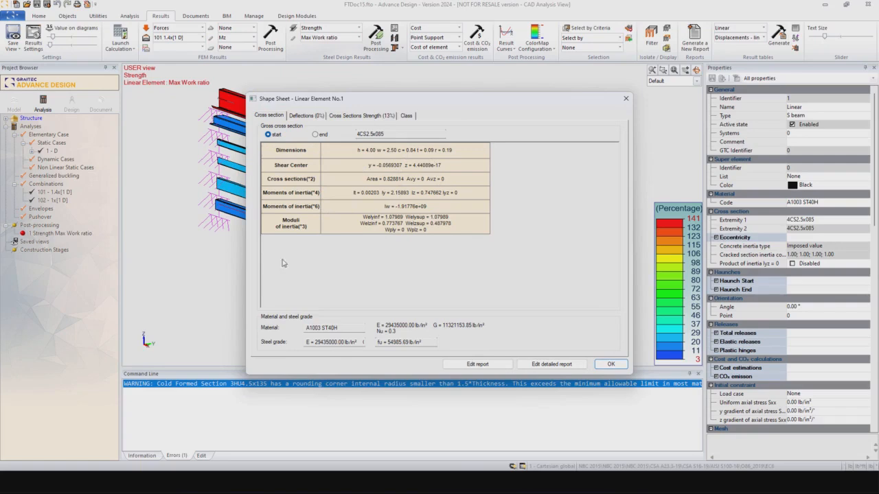
click(310, 116)
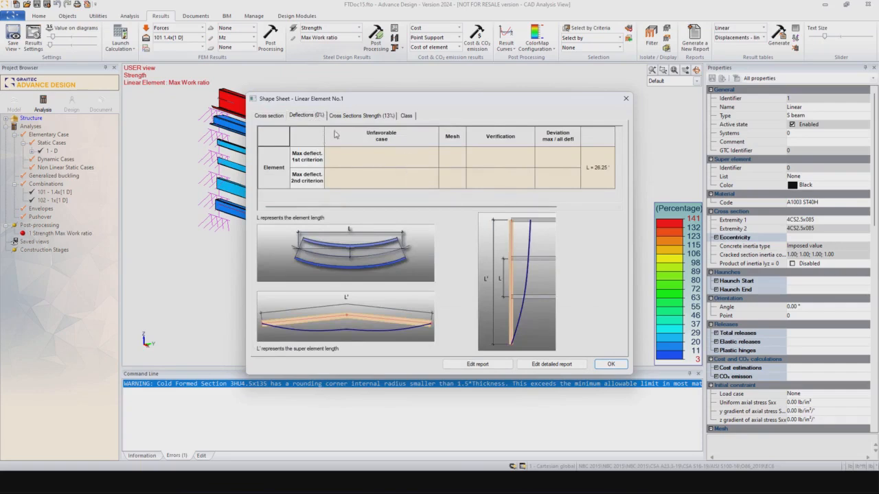
click(353, 116)
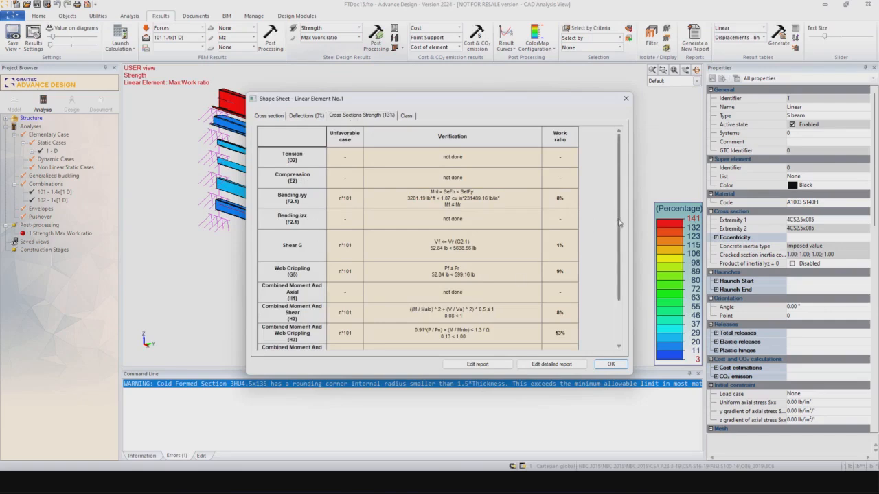
scroll(614, 263, down, 1)
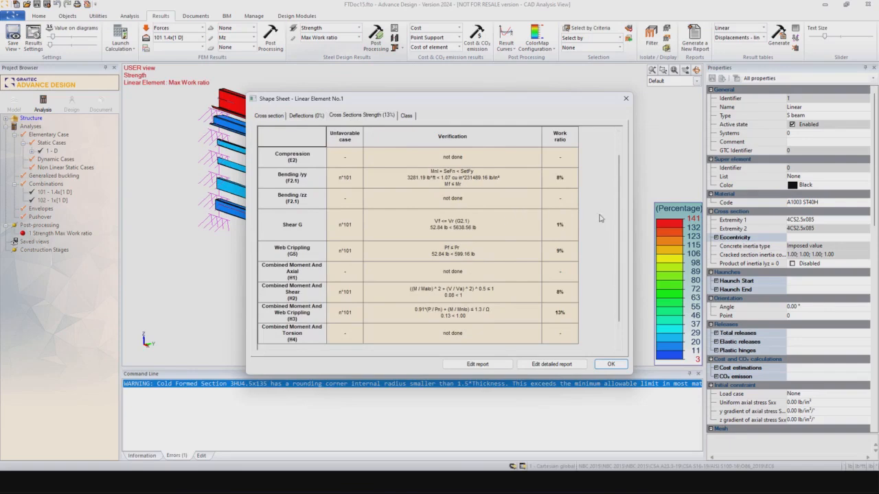
scroll(619, 231, up, 1)
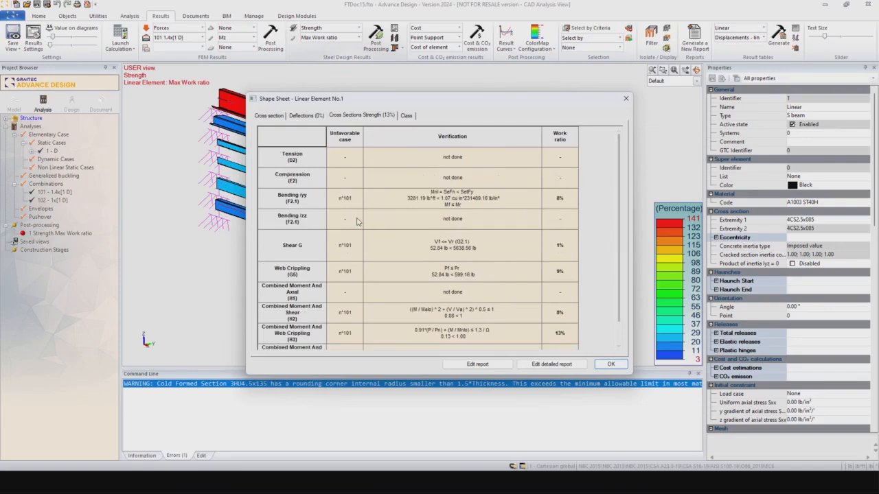
drag(381, 103, 421, 96)
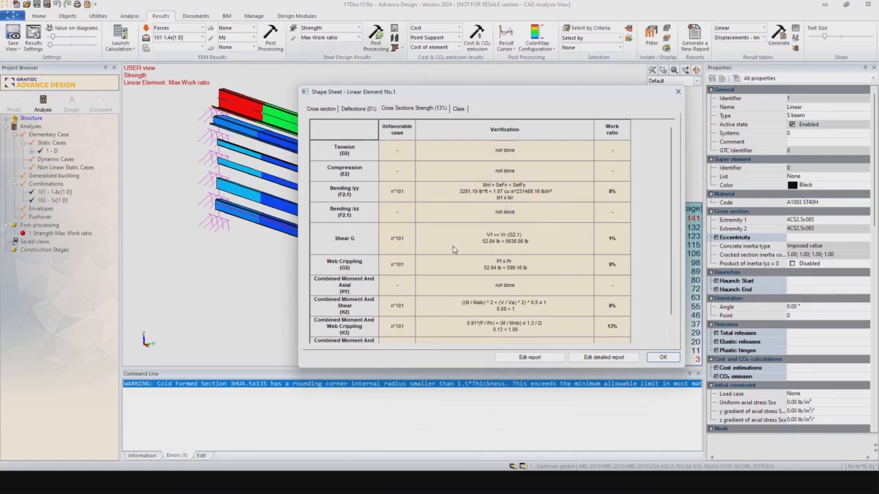
scroll(661, 282, down, 1)
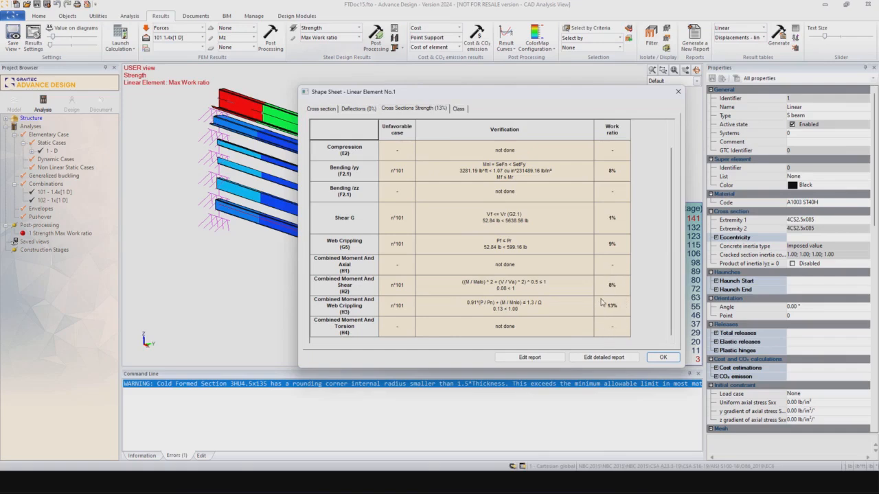
click(678, 91)
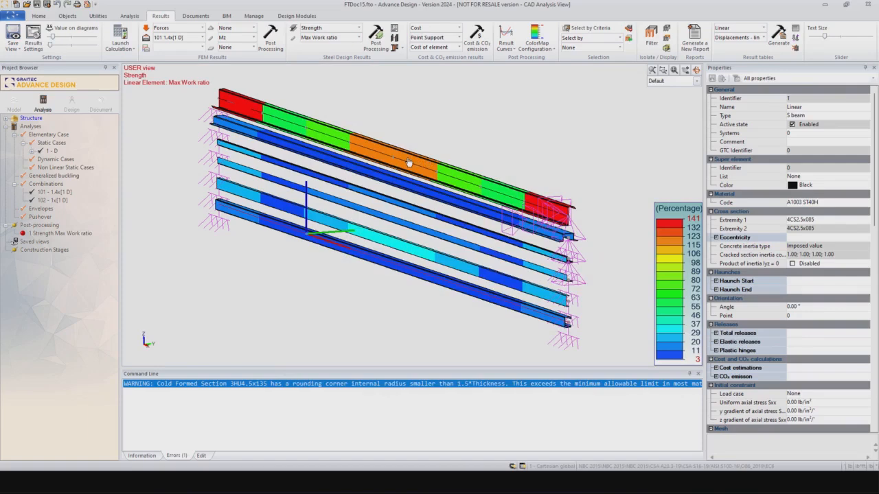
Step: Select top purlin element 6 and open its shape sheet showing 141% strength checks
key(Escape)
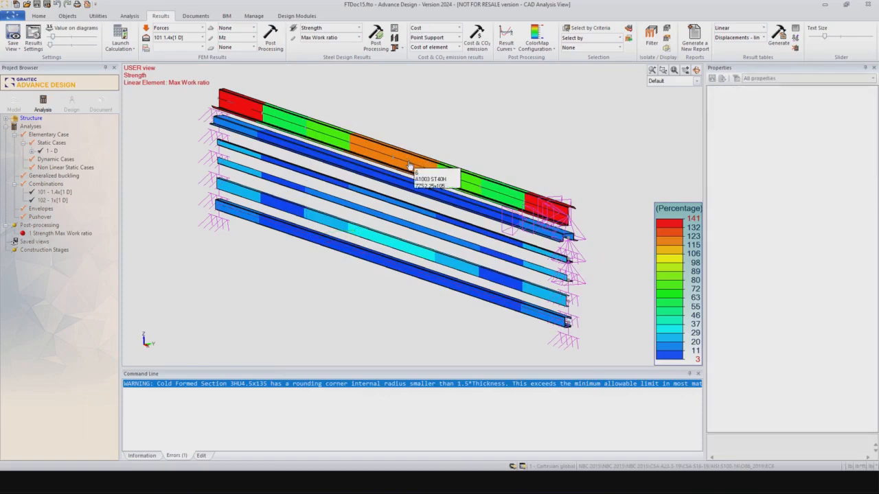
click(409, 165)
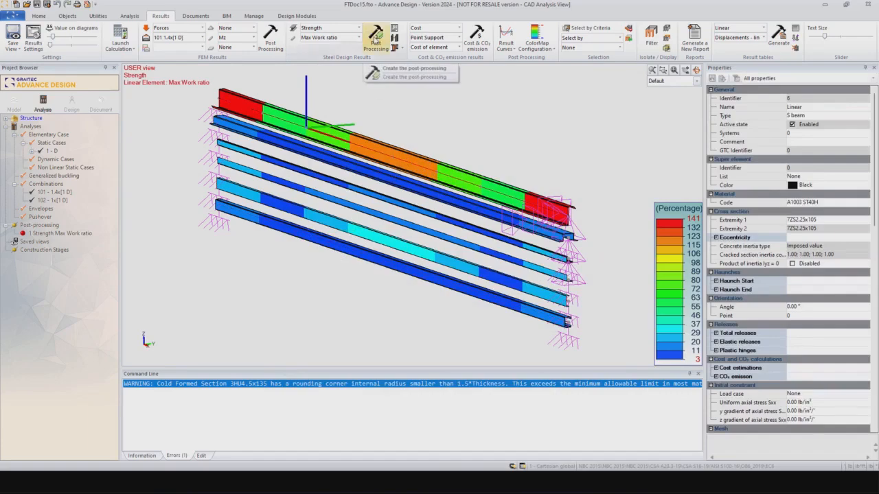
click(394, 28)
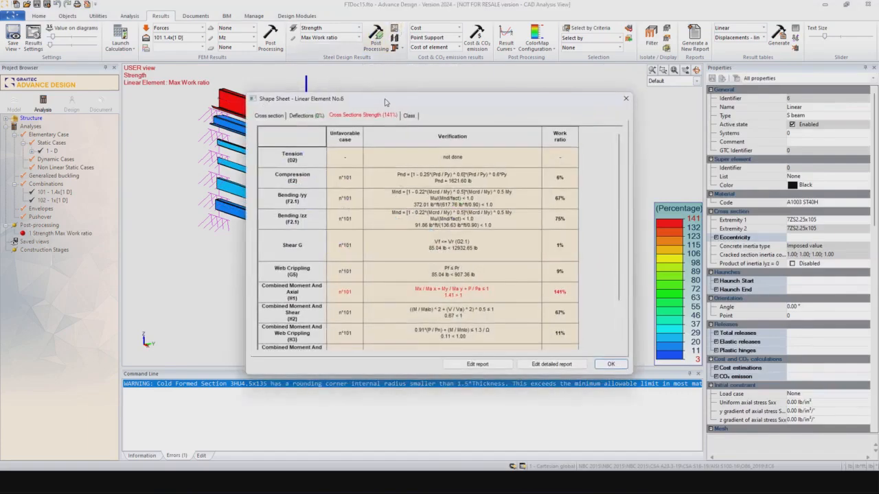
drag(619, 209, 621, 180)
scroll(618, 306, down, 1)
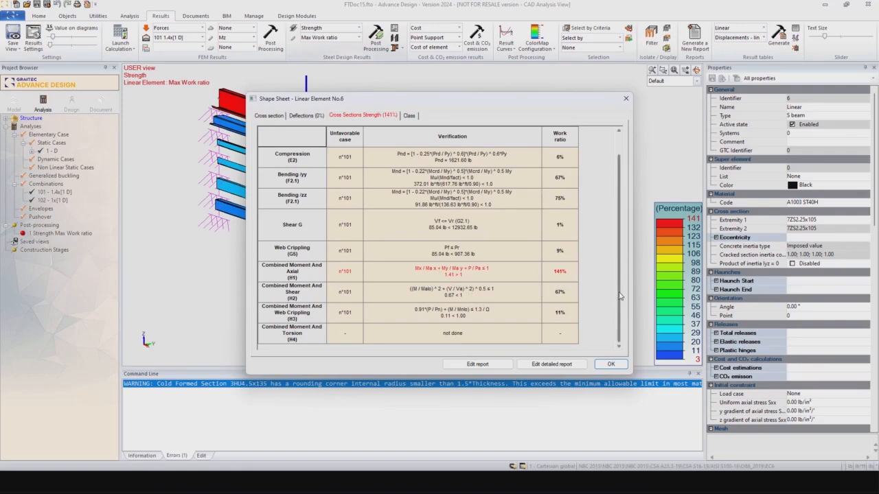
scroll(621, 285, up, 1)
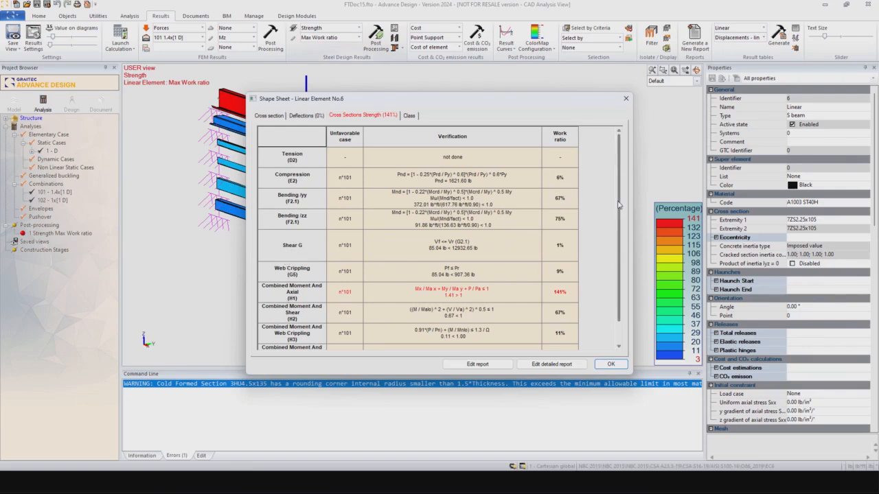
scroll(619, 206, down, 1)
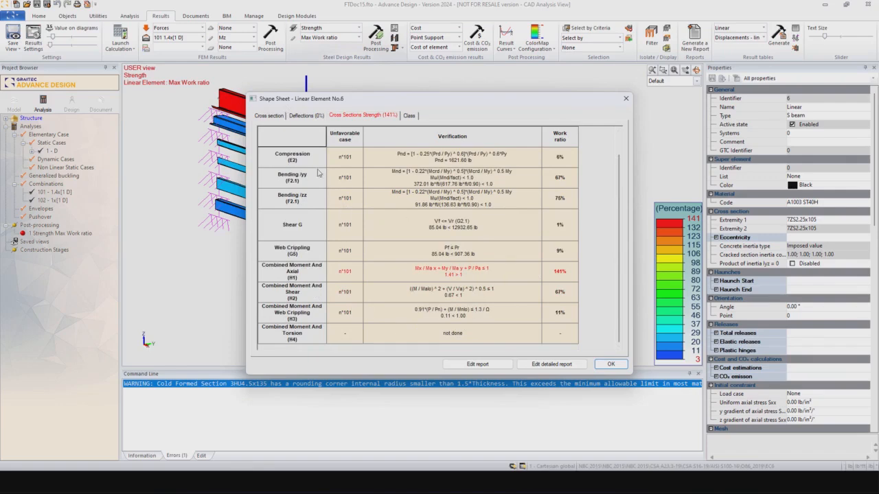
Step: Review element 6's Cross section and strength tabs, then generate its detailed report
click(278, 116)
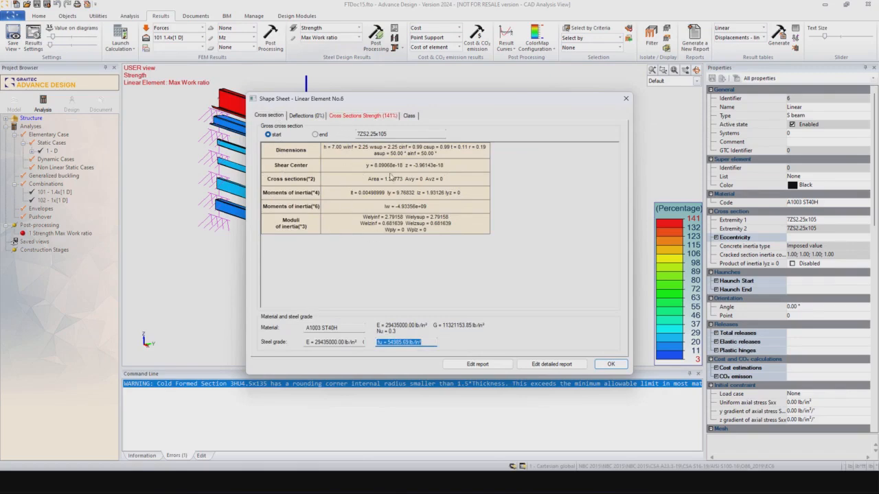
click(367, 117)
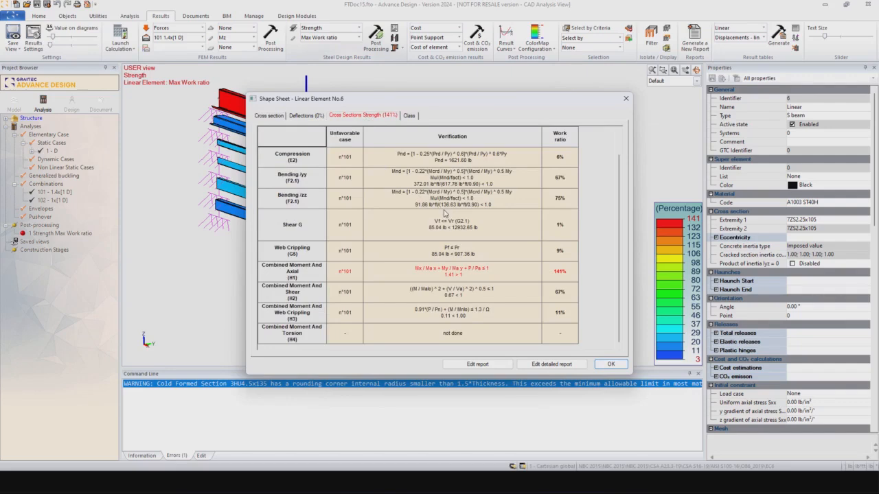
click(552, 365)
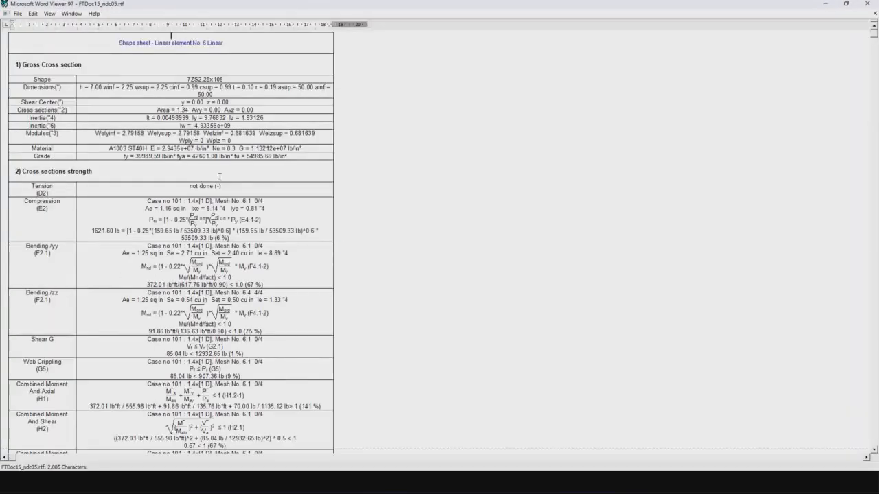
Step: Scroll through the FTDoc15_ndc05.rtf report in Word Viewer, then close it
scroll(220, 177, down, 2)
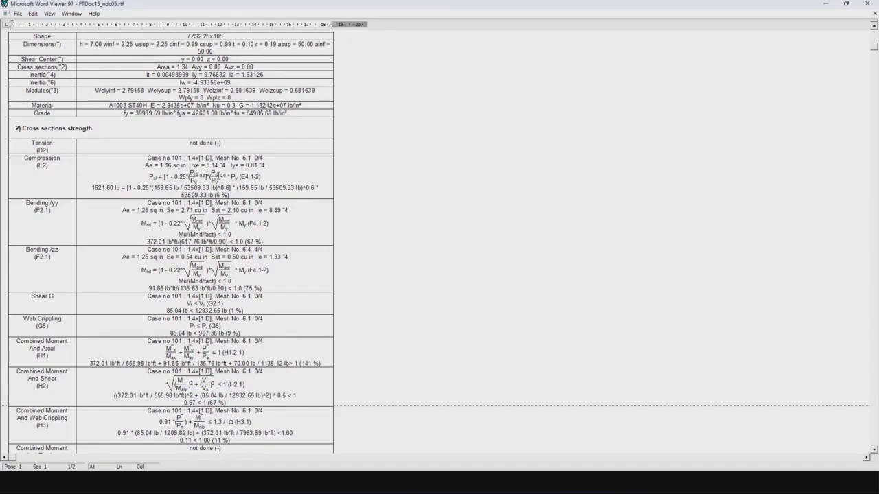
scroll(252, 232, down, 2)
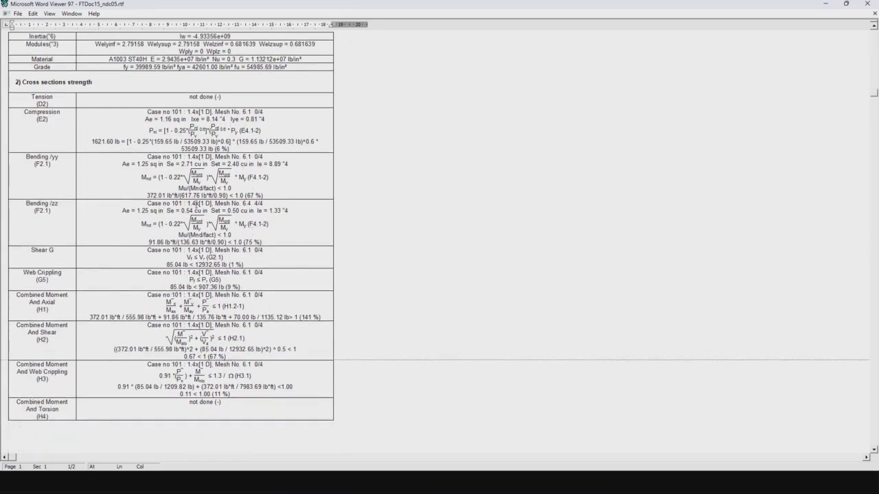
scroll(213, 267, down, 1)
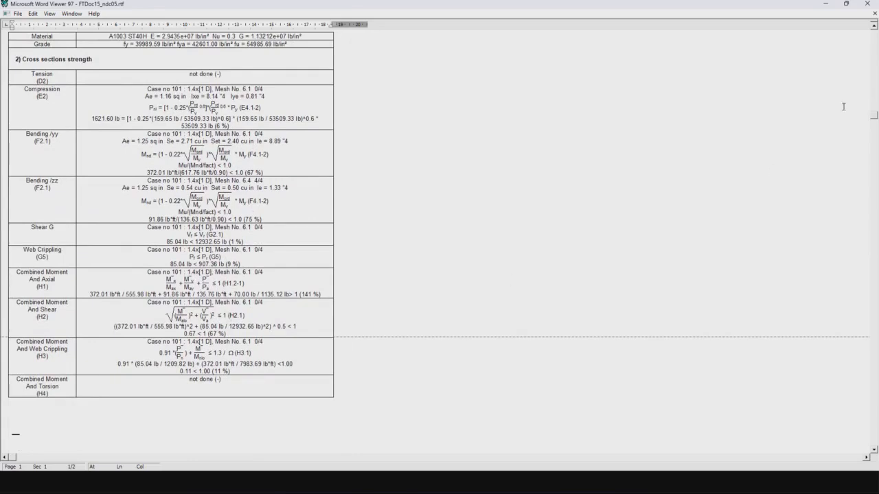
click(868, 5)
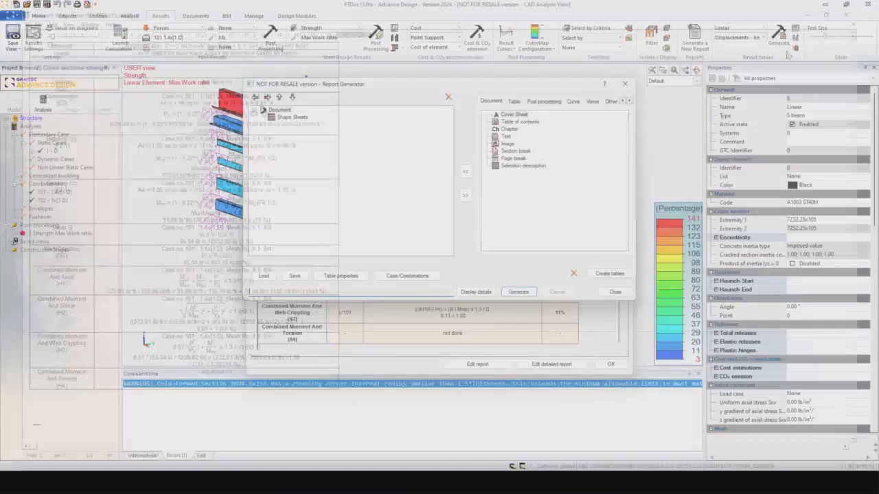
Step: Close the Report Generator and element 6's Shape Sheet to return to the 141% work-ratio colour map
click(616, 292)
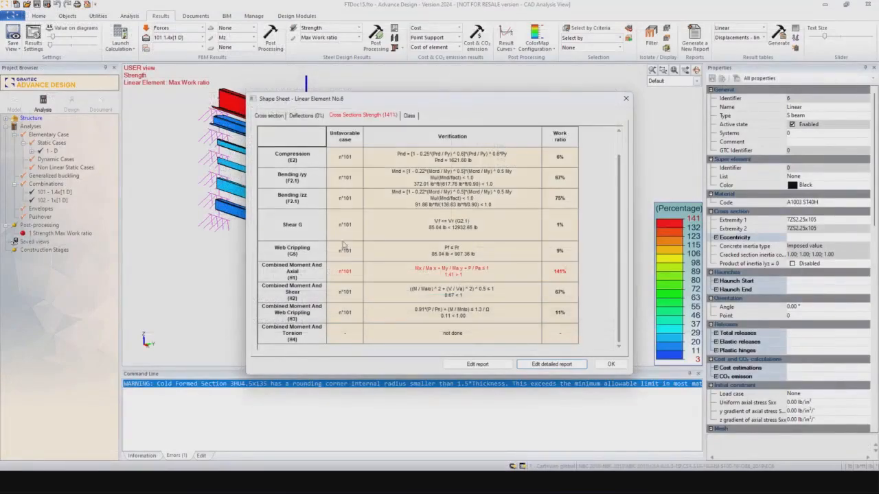
click(621, 101)
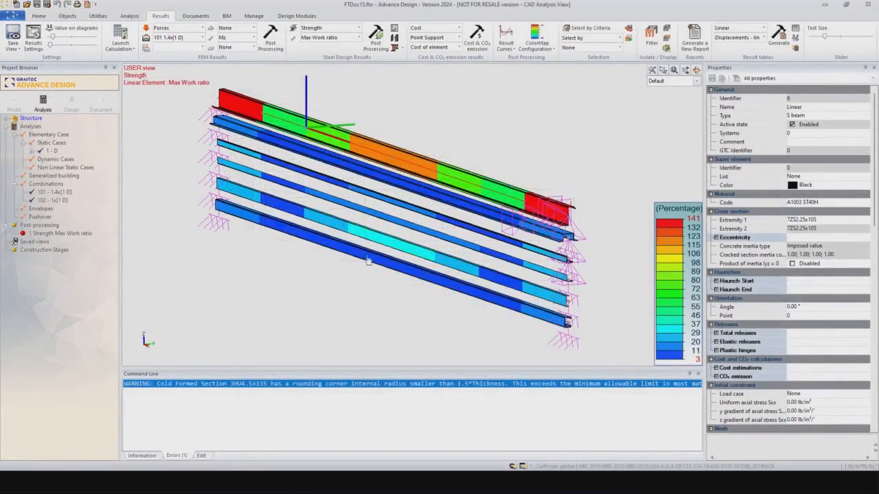